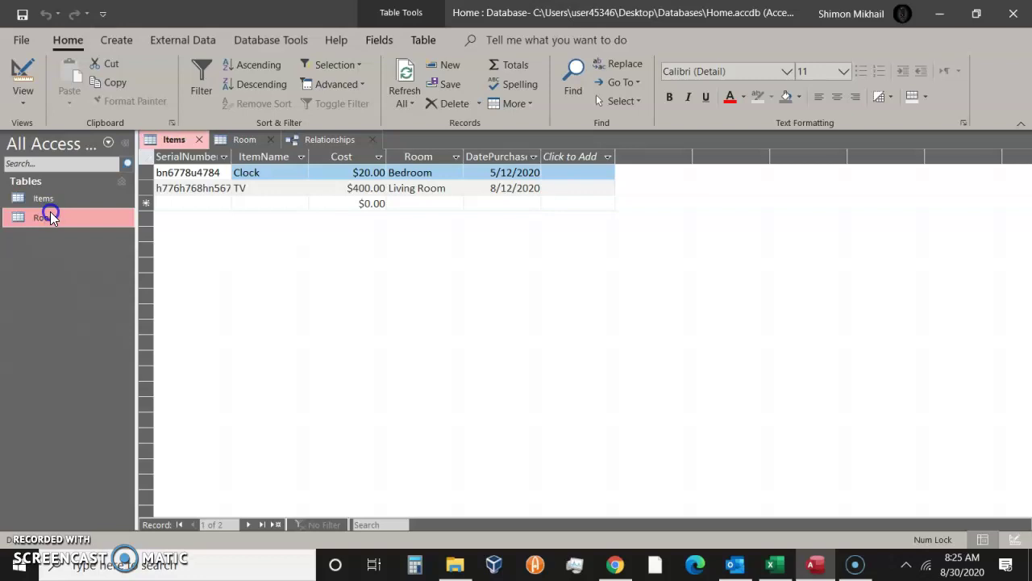
Open the relationships diagram and move the Items table down and away from the Room table
click(312, 139)
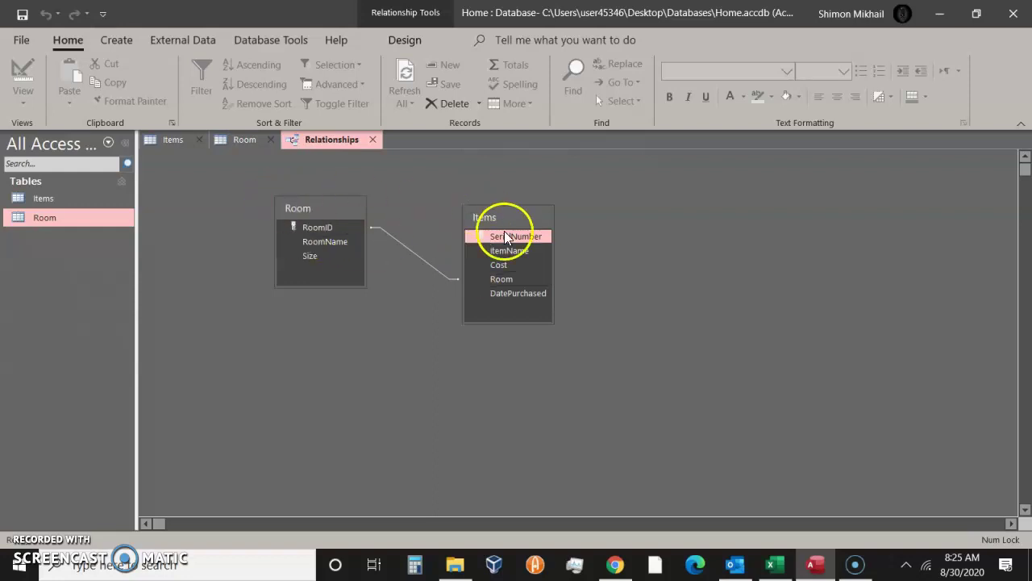
drag(510, 208, 551, 321)
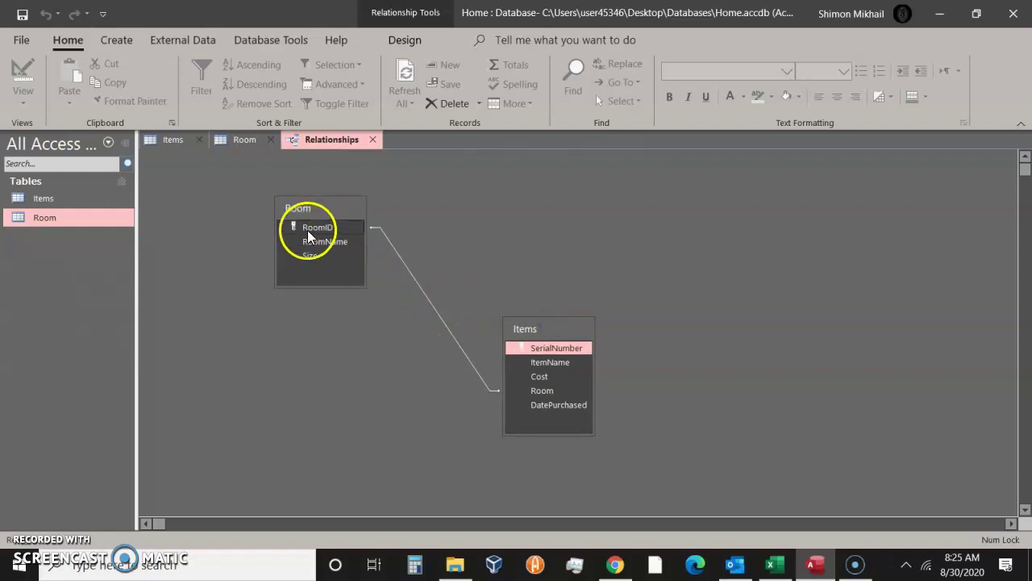
drag(295, 230, 431, 280)
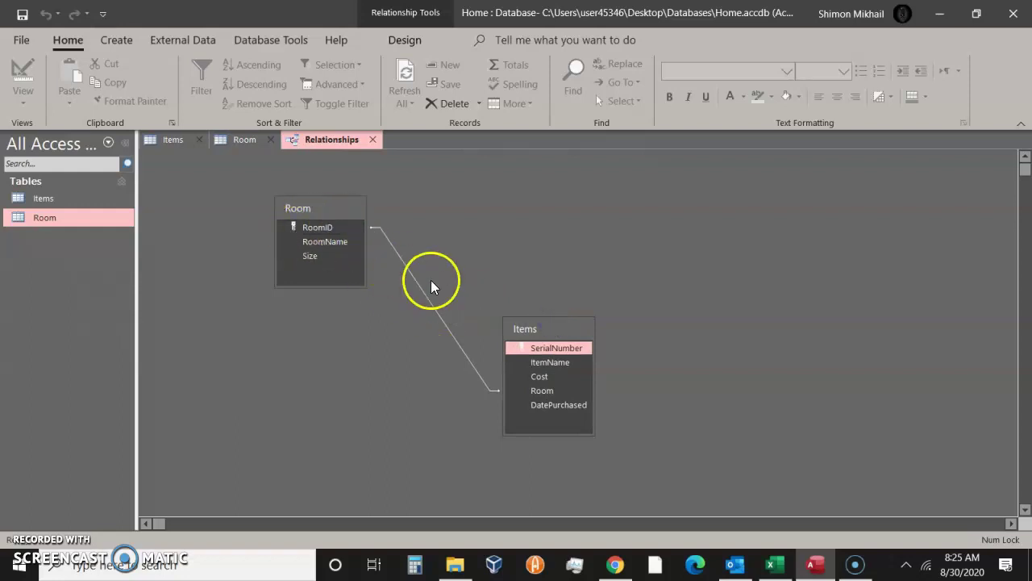
click(553, 394)
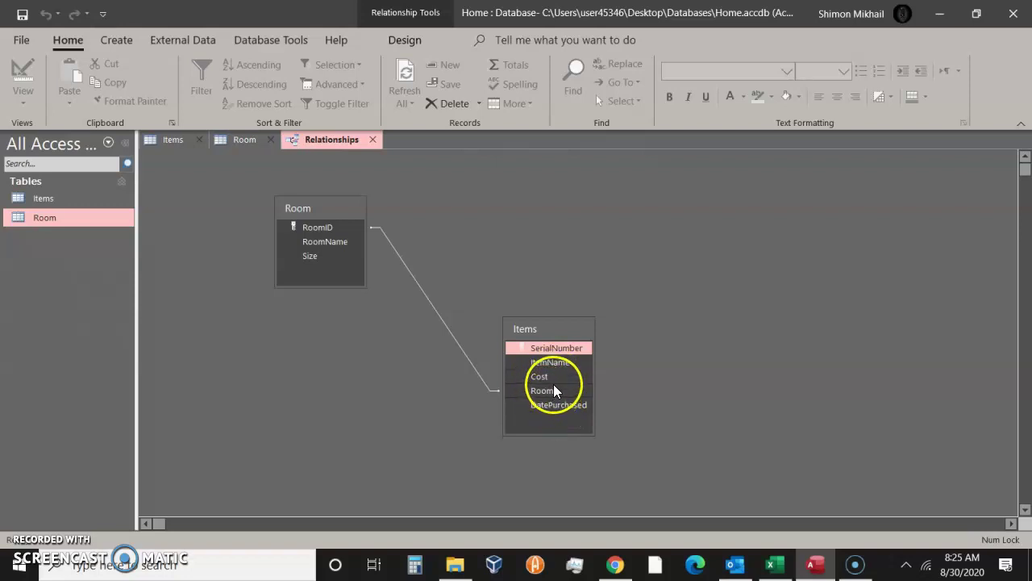
drag(551, 395, 246, 256)
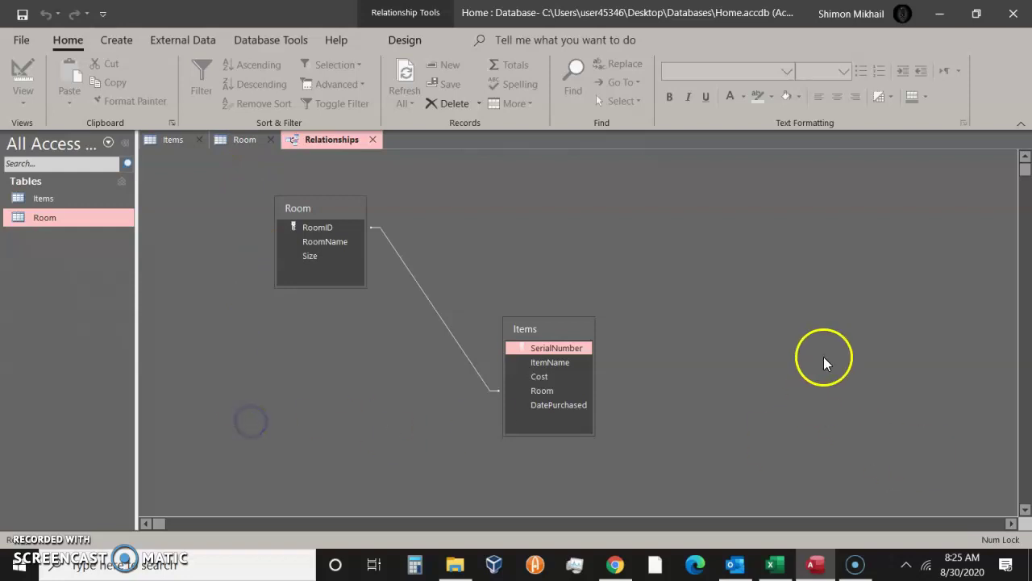
click(282, 226)
drag(286, 229, 305, 232)
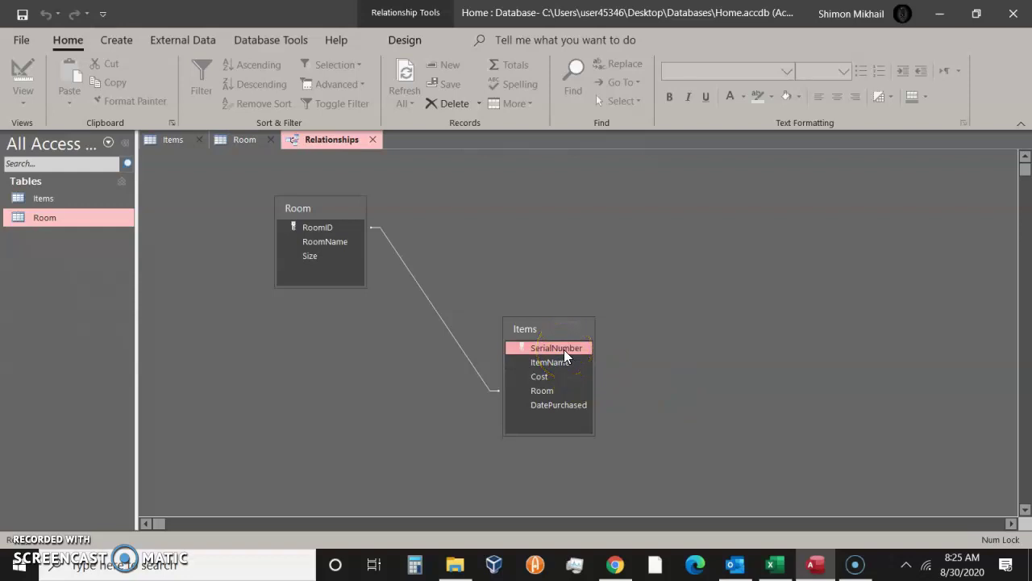
Switch to Chrome and read the TIC-FP assignment instructions from Part 1 - Database Design through Part 3 - Create a Form
click(617, 564)
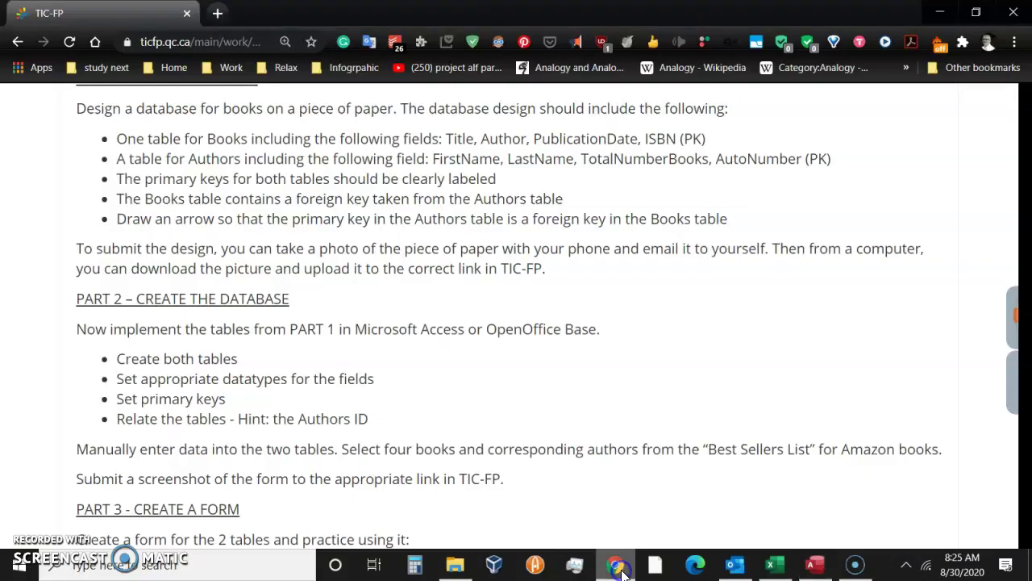
scroll(449, 375, down, 2)
scroll(450, 371, up, 3)
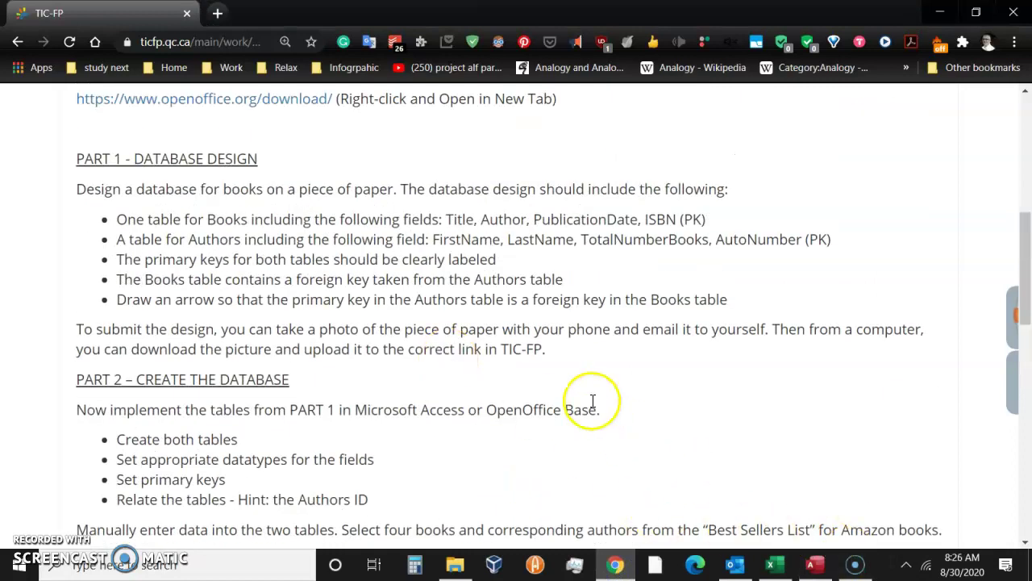
drag(165, 192, 396, 486)
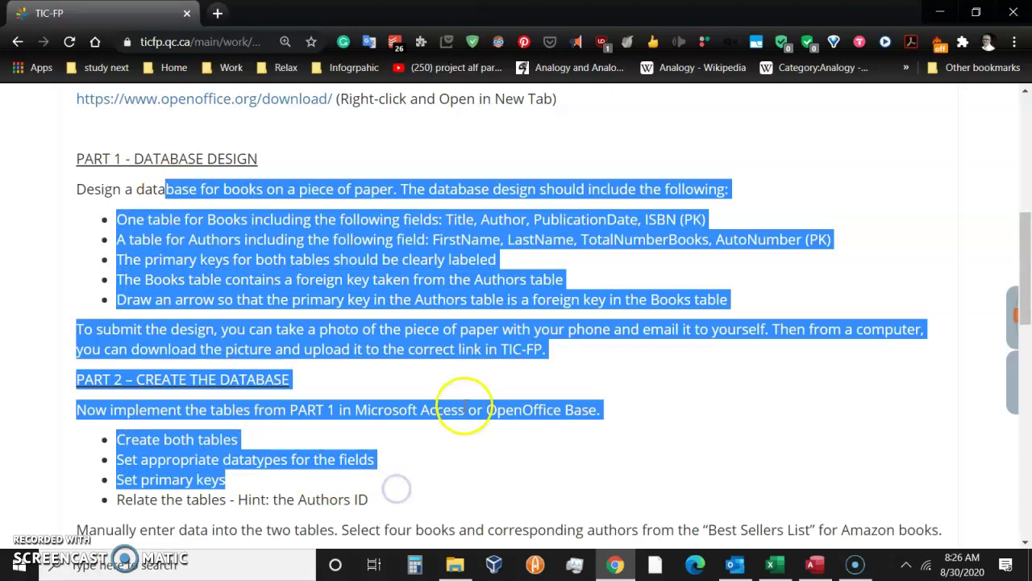
scroll(396, 486, down, 4)
drag(134, 267, 256, 271)
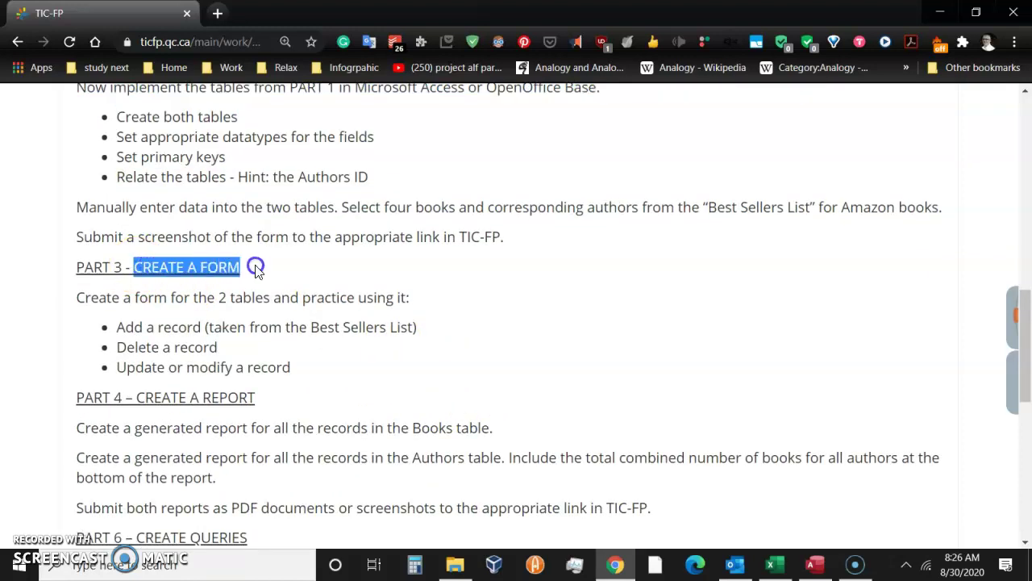
Switch back to Access and close the relationships diagram, saving its layout changes
click(815, 565)
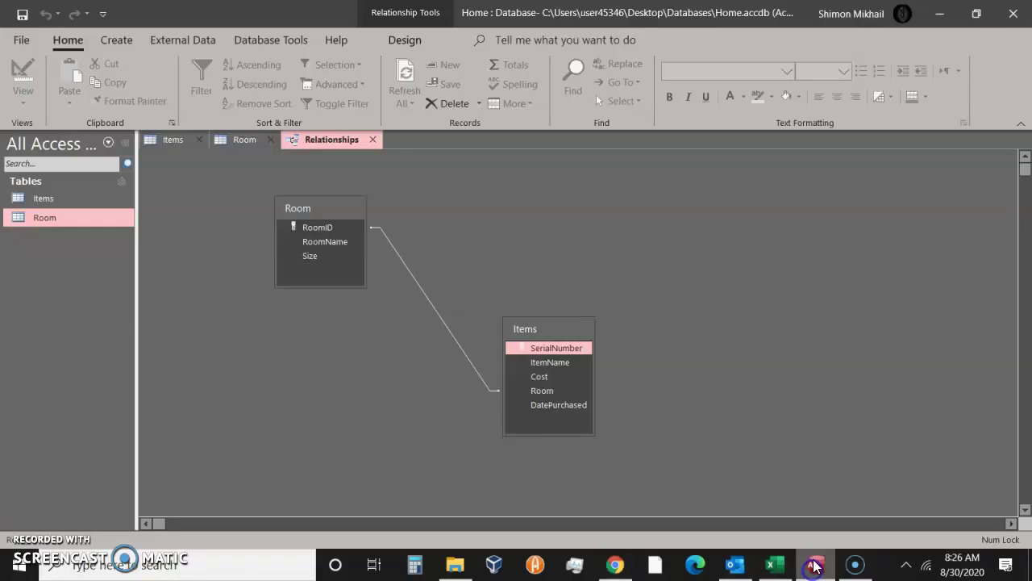
click(371, 141)
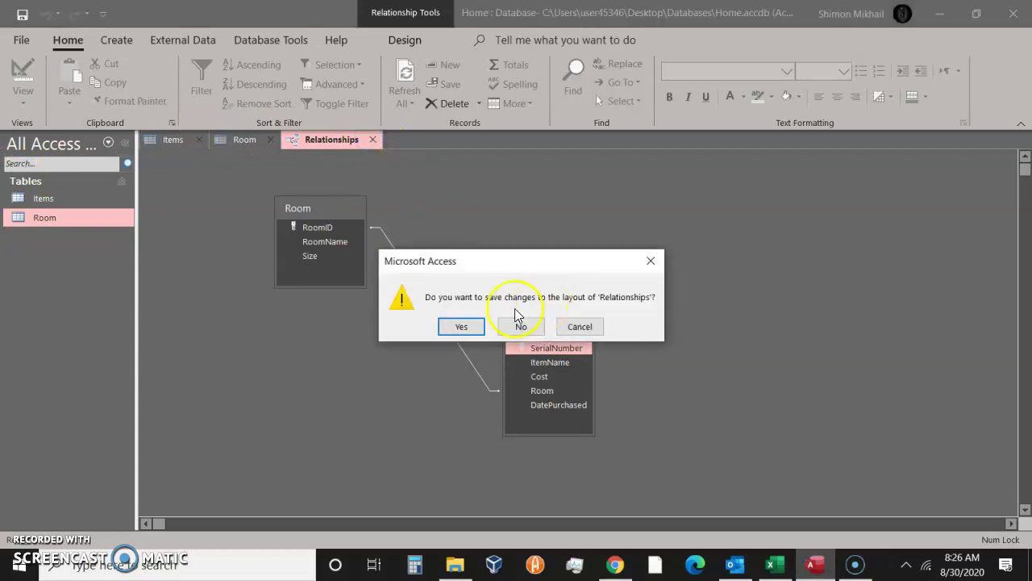
click(459, 328)
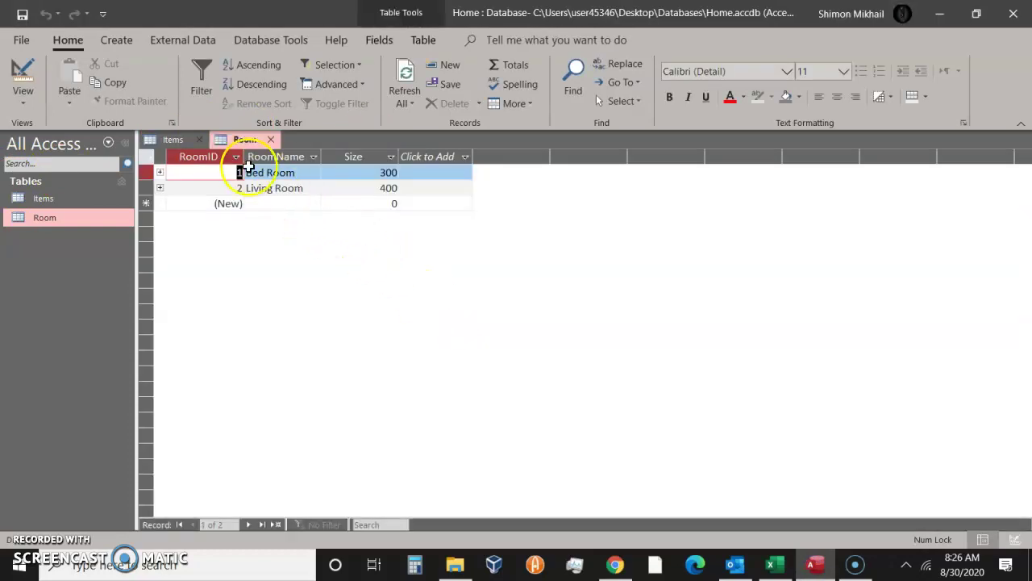
Add a record to the Items table with serial number 6574gb, item name sgfsdf, cost 657 and room Kitchen
click(165, 141)
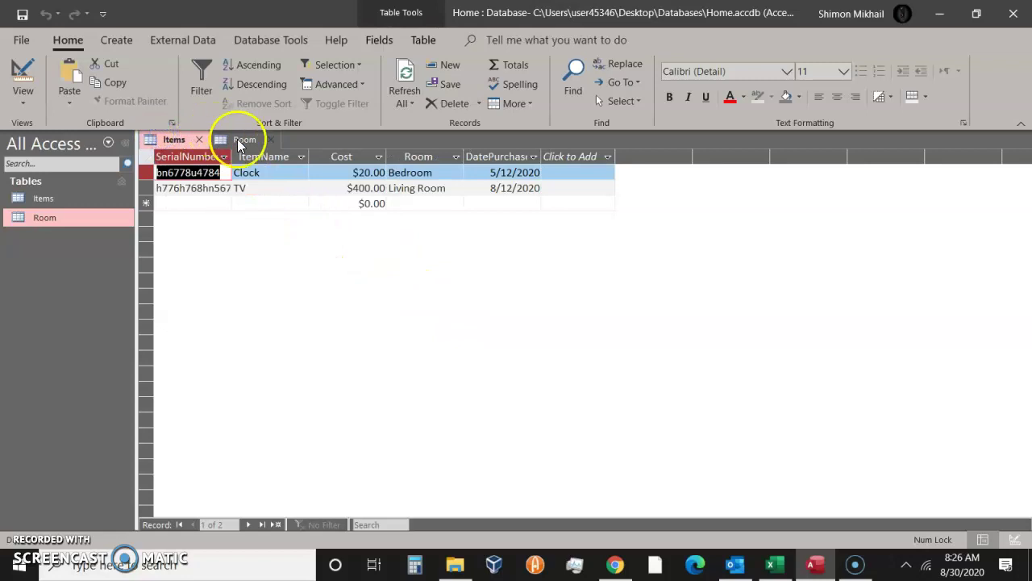
click(214, 204)
text(6574gb)
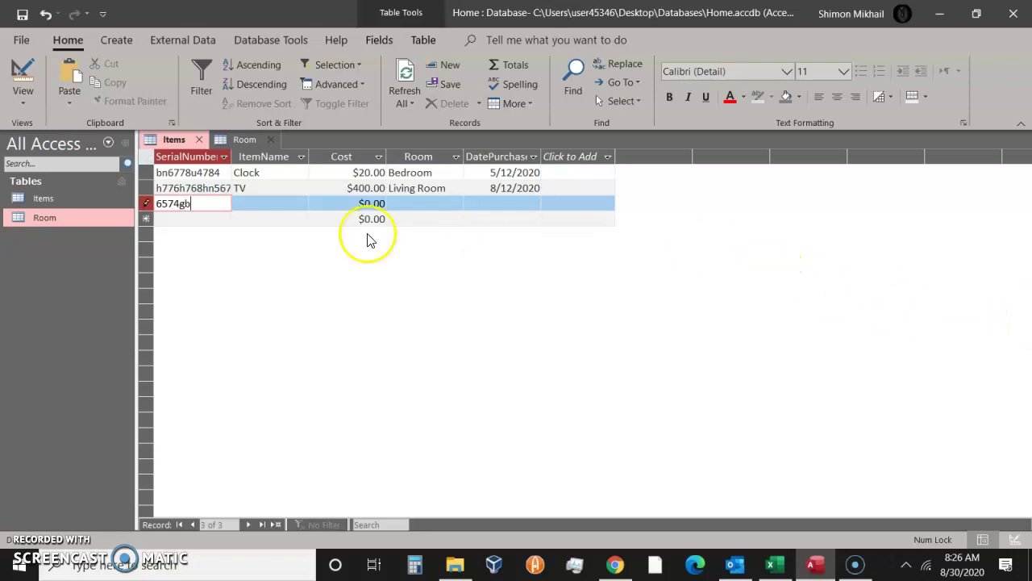
click(298, 202)
text(sgfsdf)
click(371, 206)
text(657)
click(462, 209)
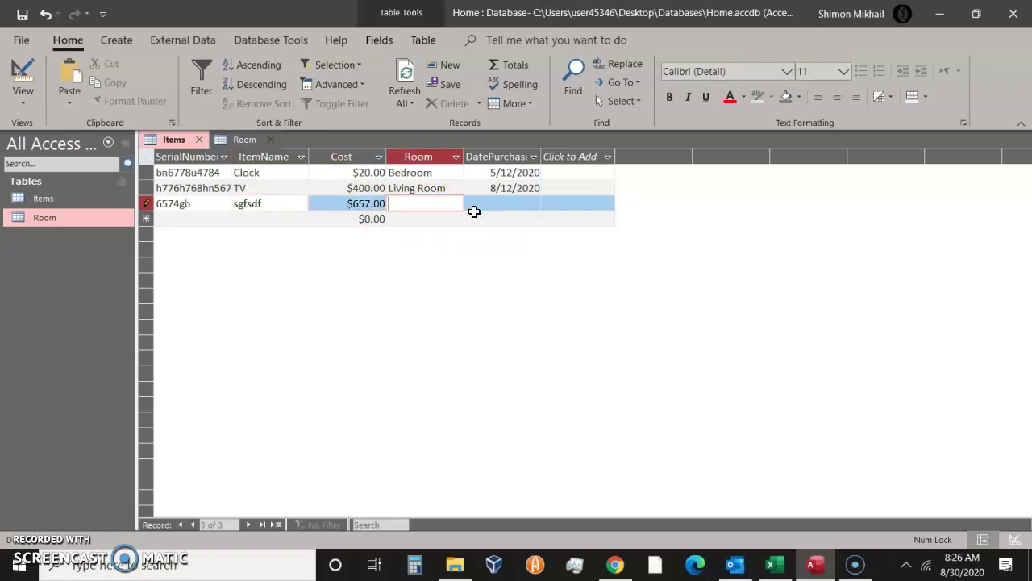
text(Kitchen)
click(518, 205)
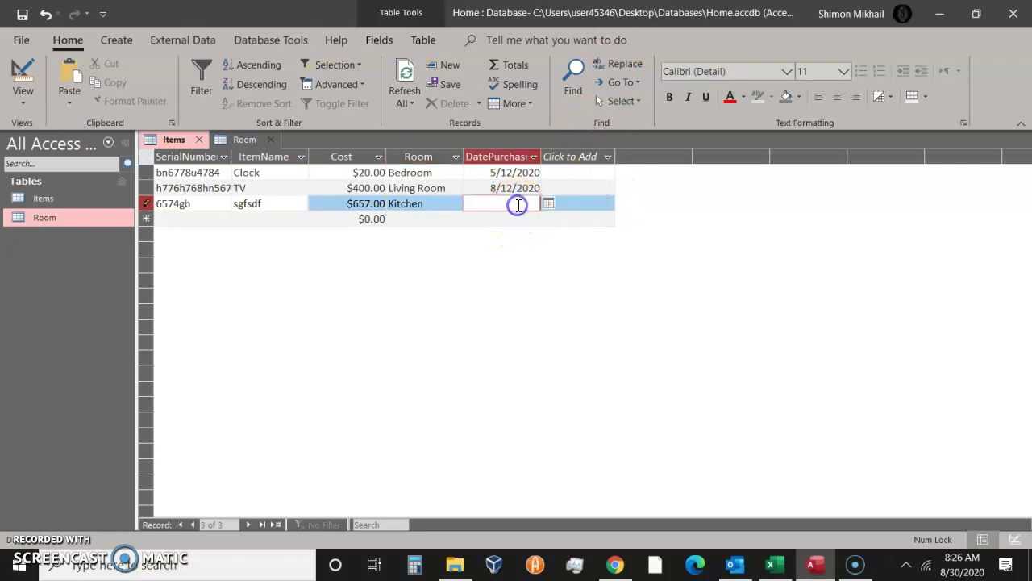
click(262, 203)
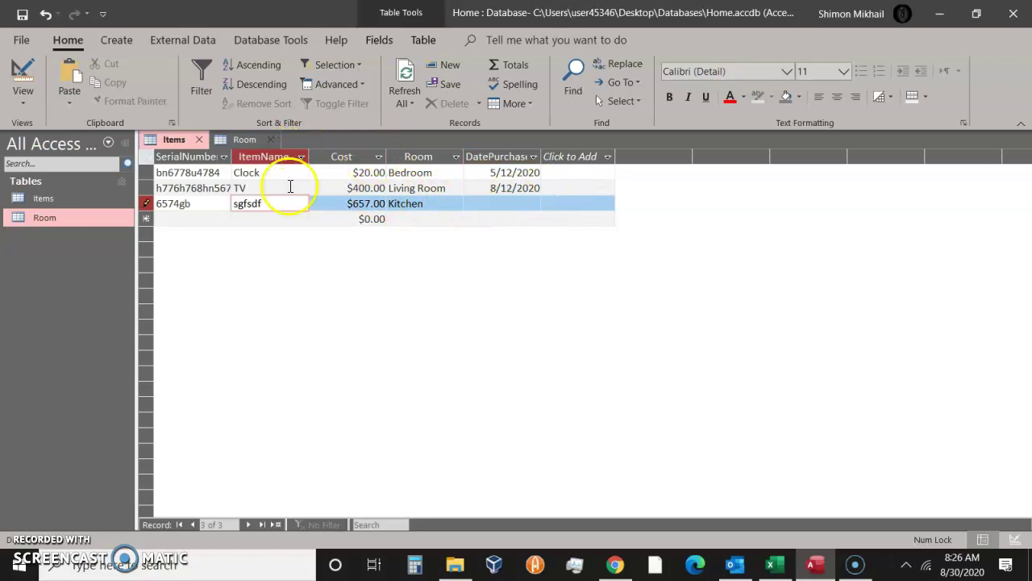
click(198, 205)
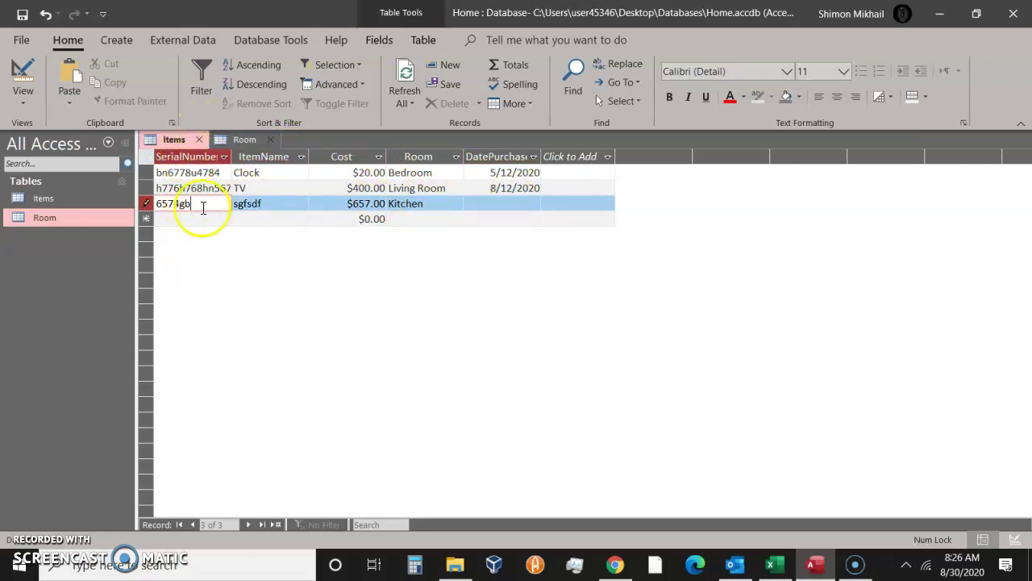
click(506, 203)
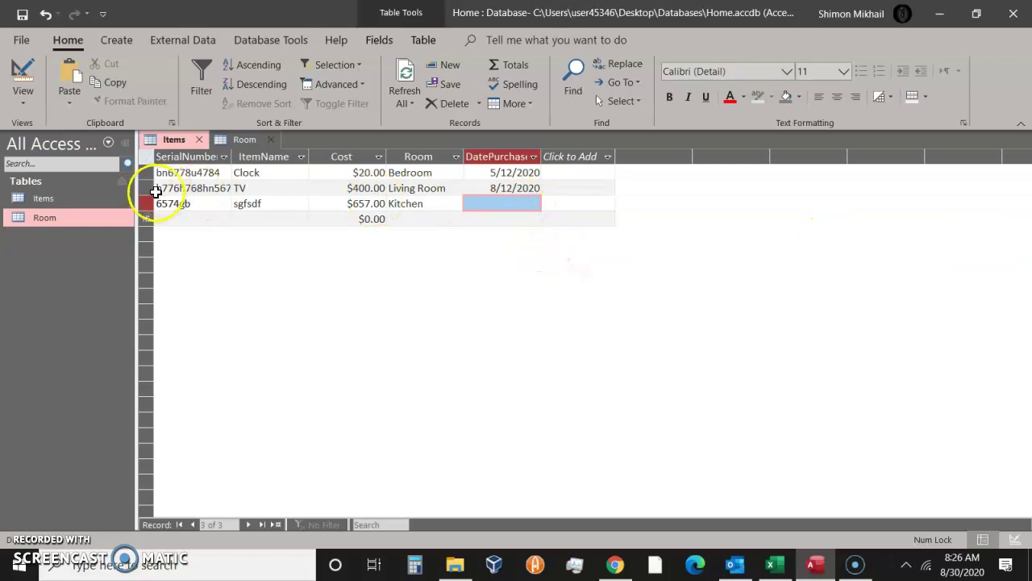
click(179, 205)
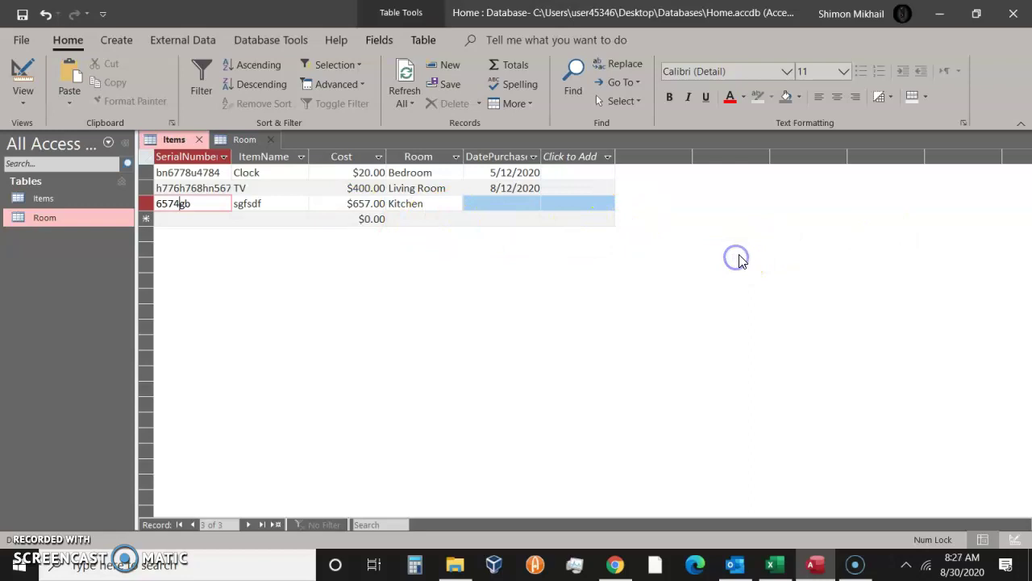
click(436, 191)
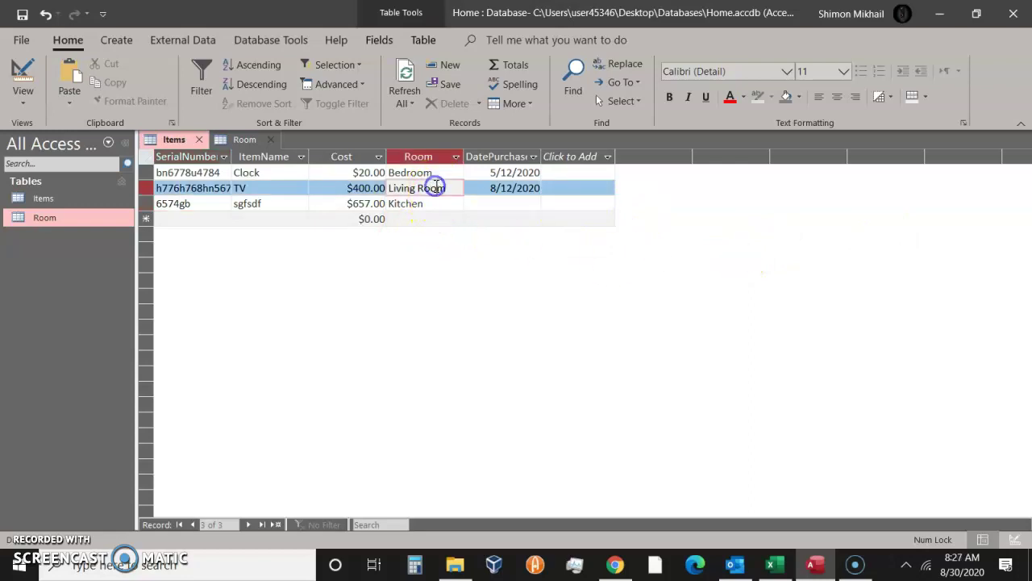
Delete the Kitchen item record sgfsdf from the Items table
click(142, 203)
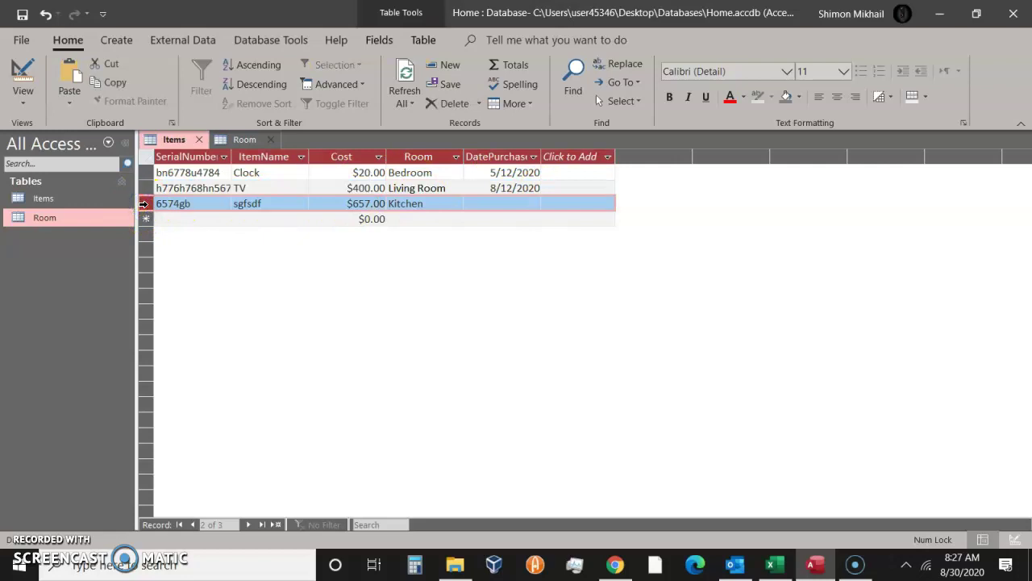
click(142, 204)
right_click(145, 202)
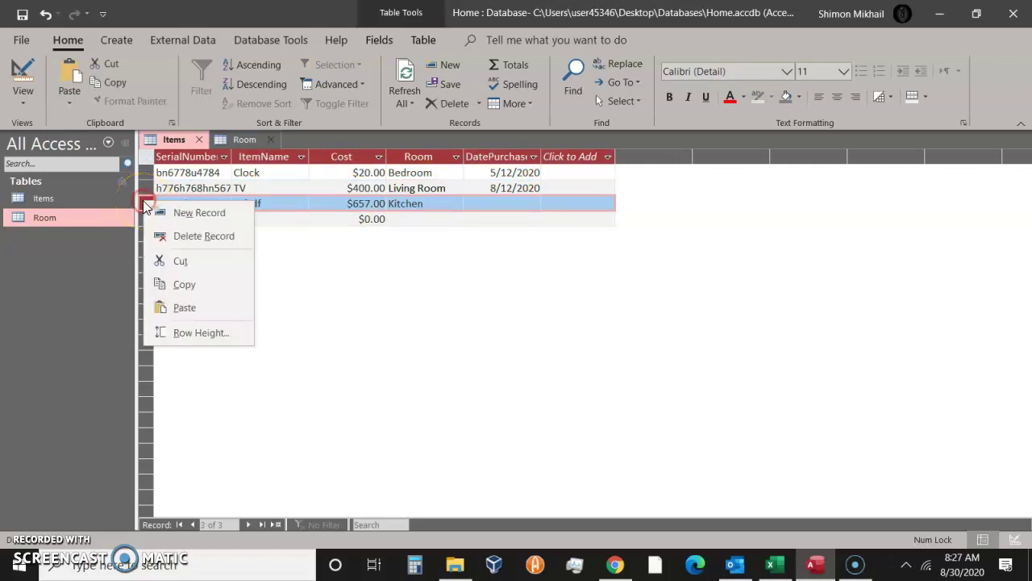
click(224, 248)
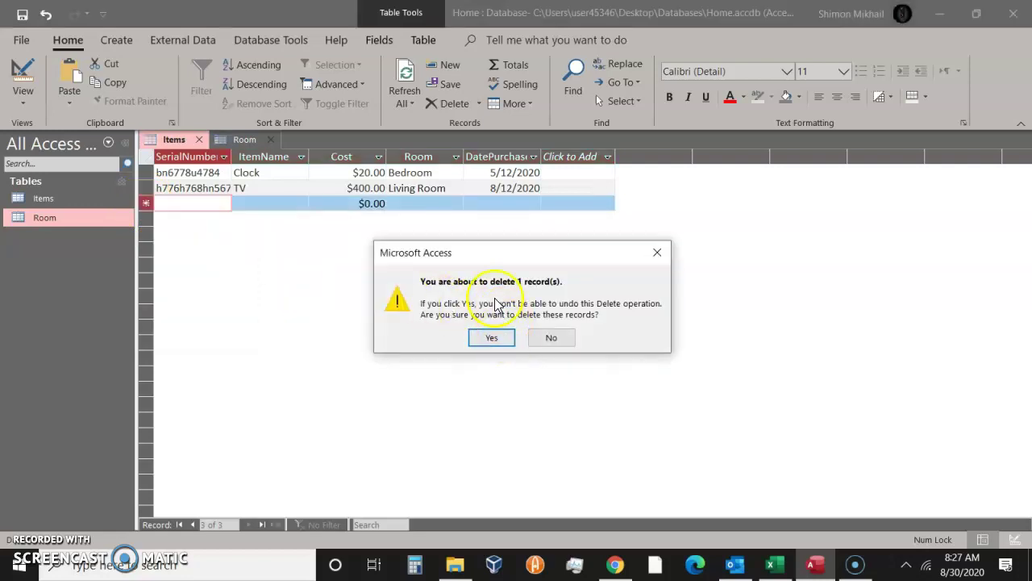
click(486, 335)
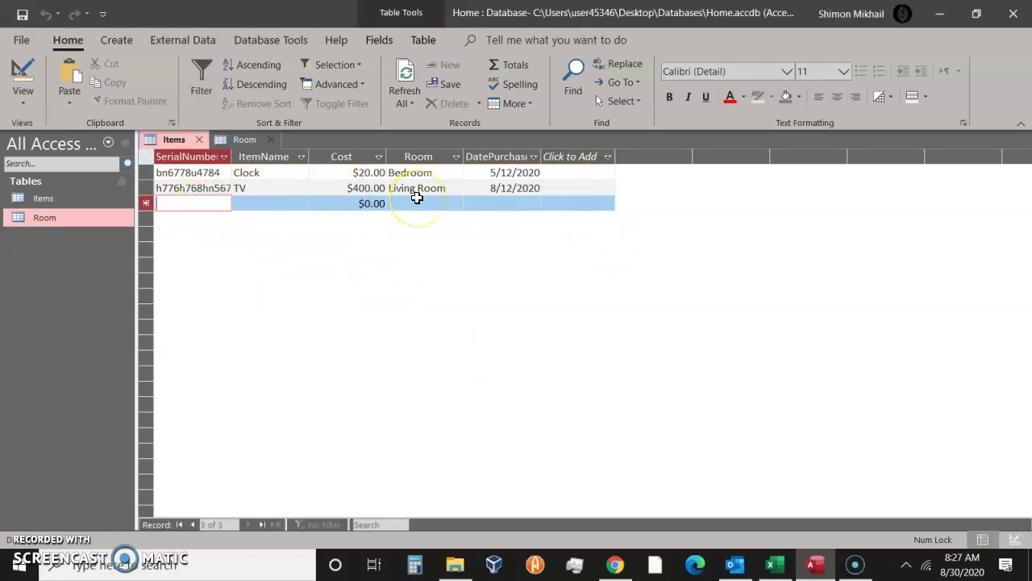
Set the TV record's purchase date to 8/11/2020 in the Items table
click(521, 187)
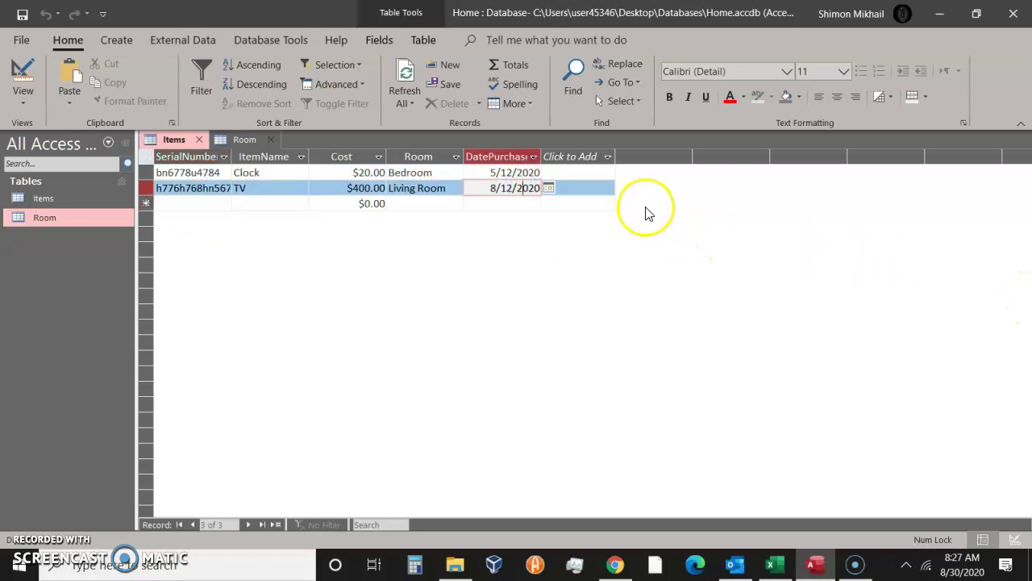
click(548, 188)
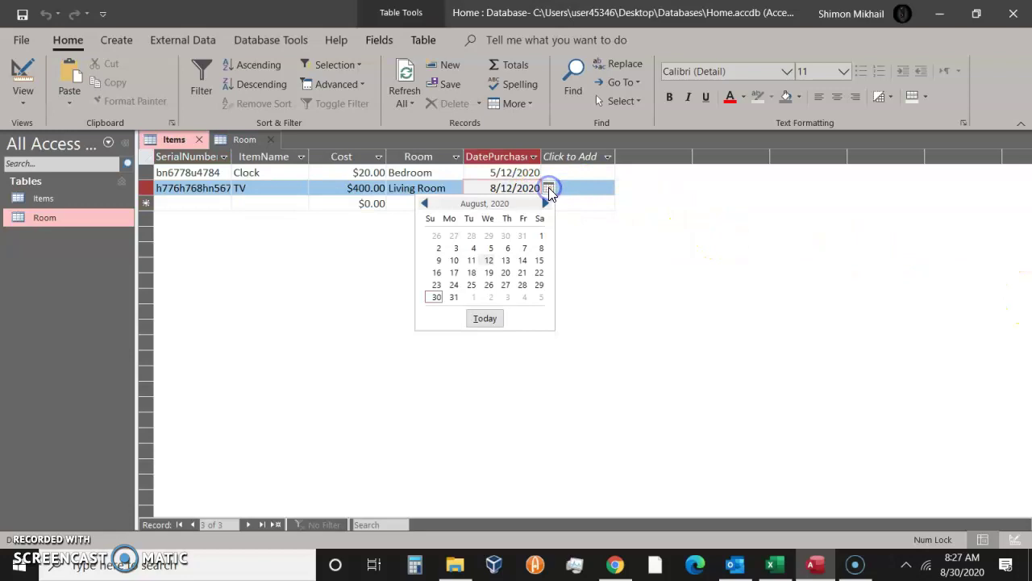
click(472, 261)
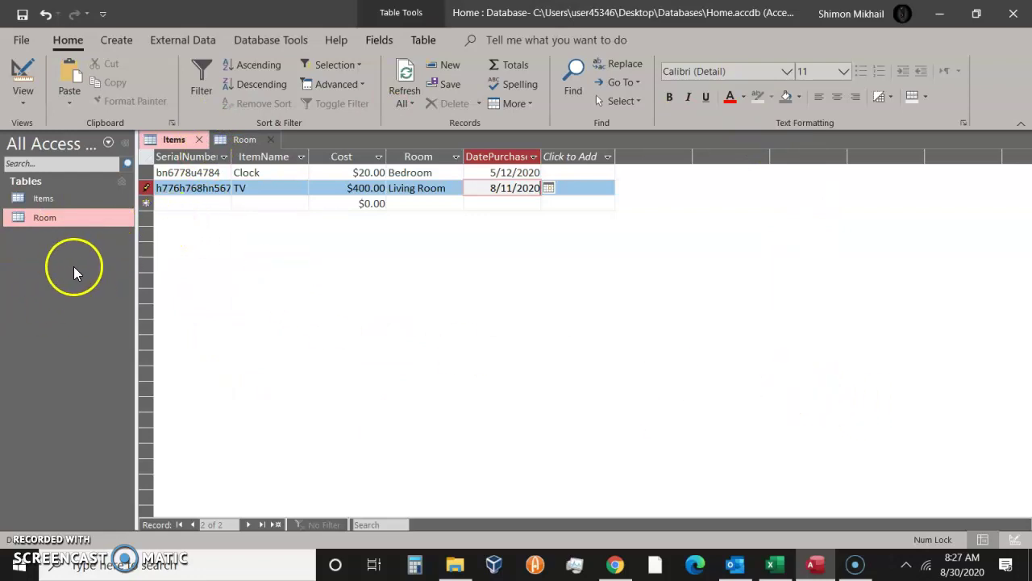
click(68, 193)
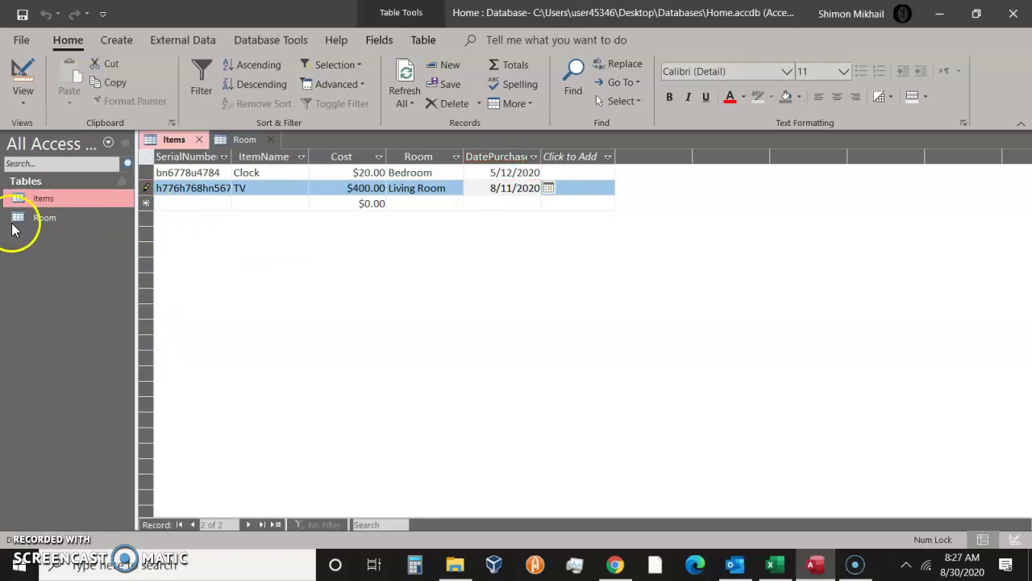
click(46, 220)
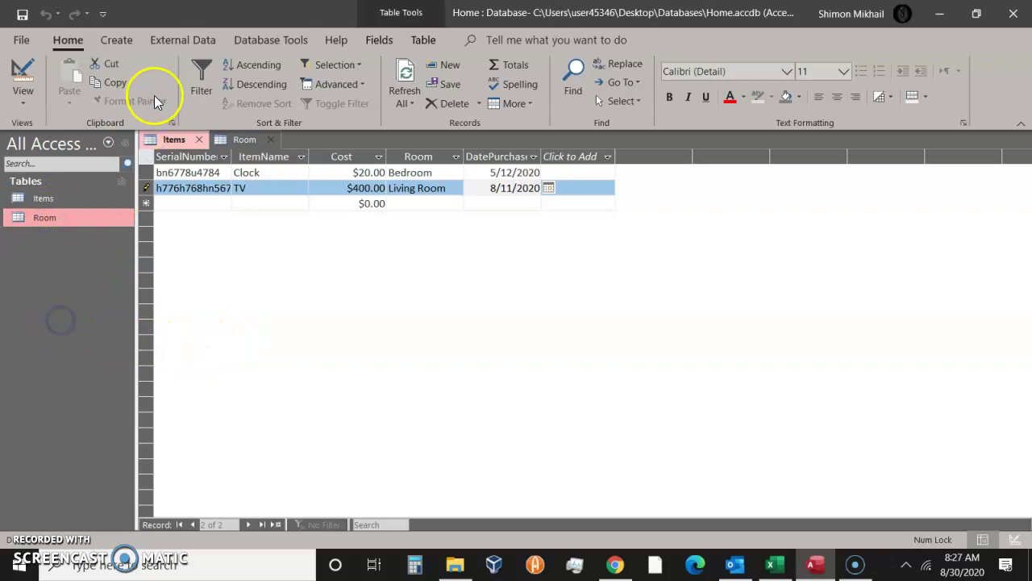
click(117, 40)
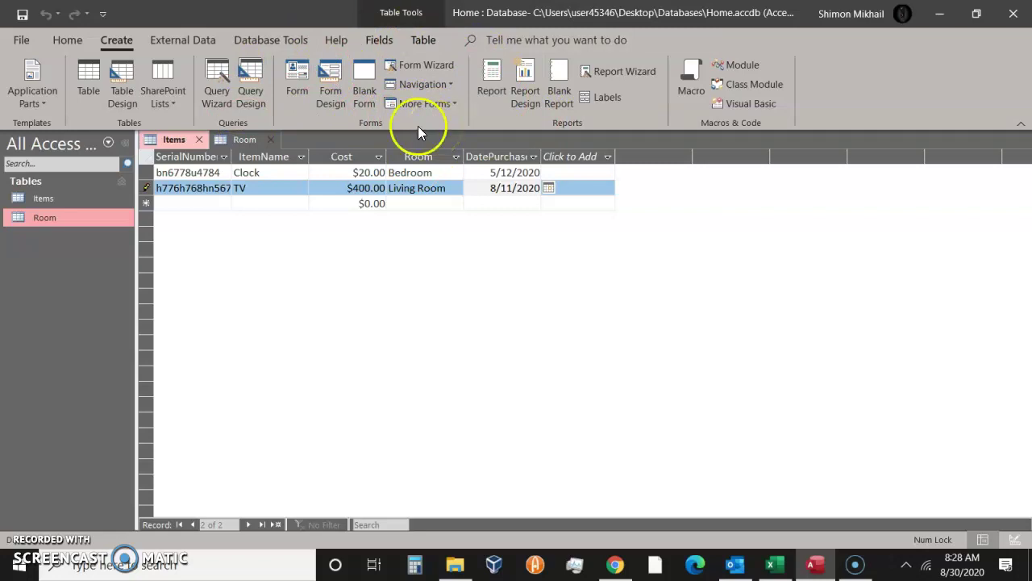
click(338, 105)
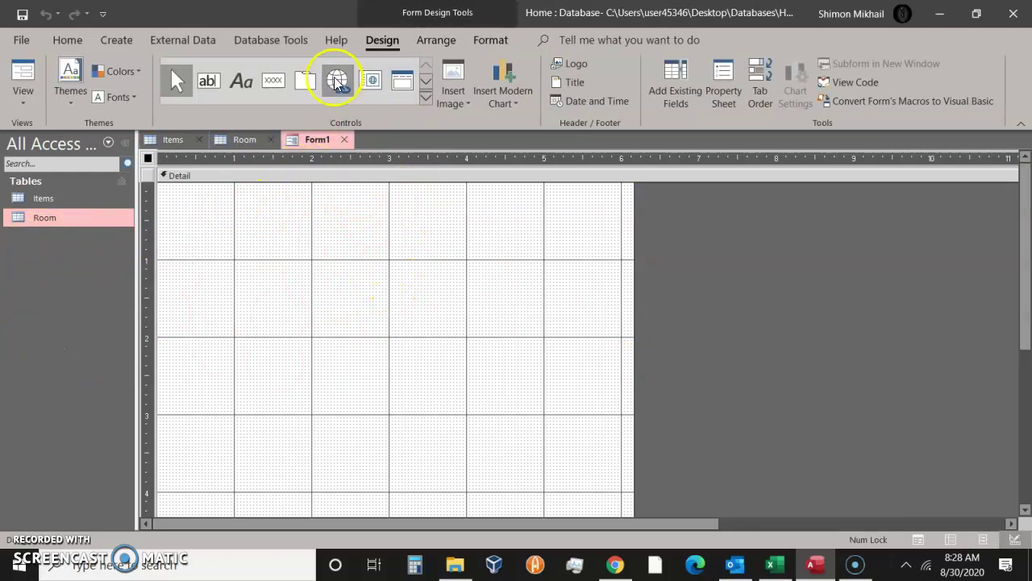
click(346, 139)
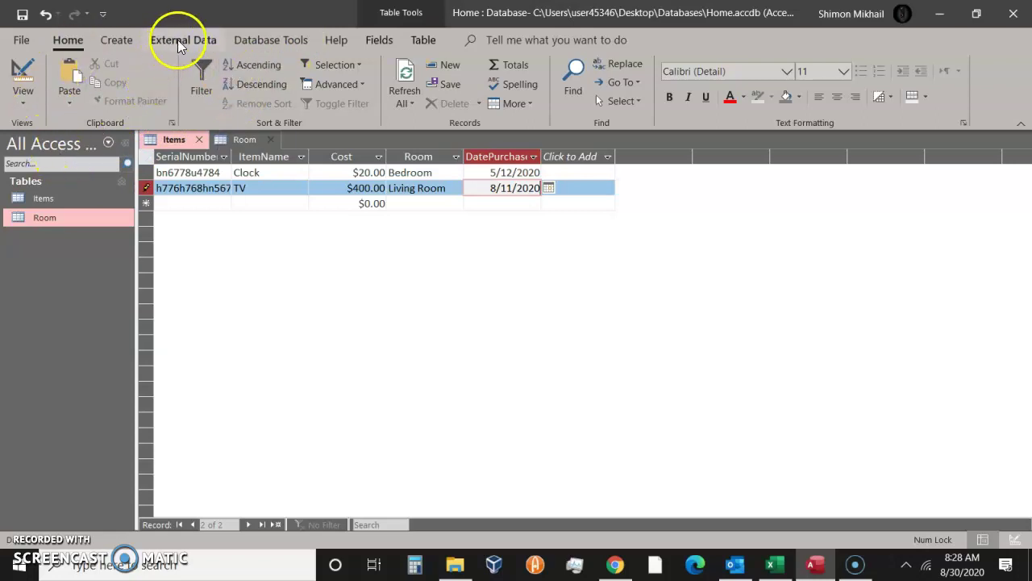
Start the Form Wizard and examine the available fields of the Items and Room tables
click(113, 40)
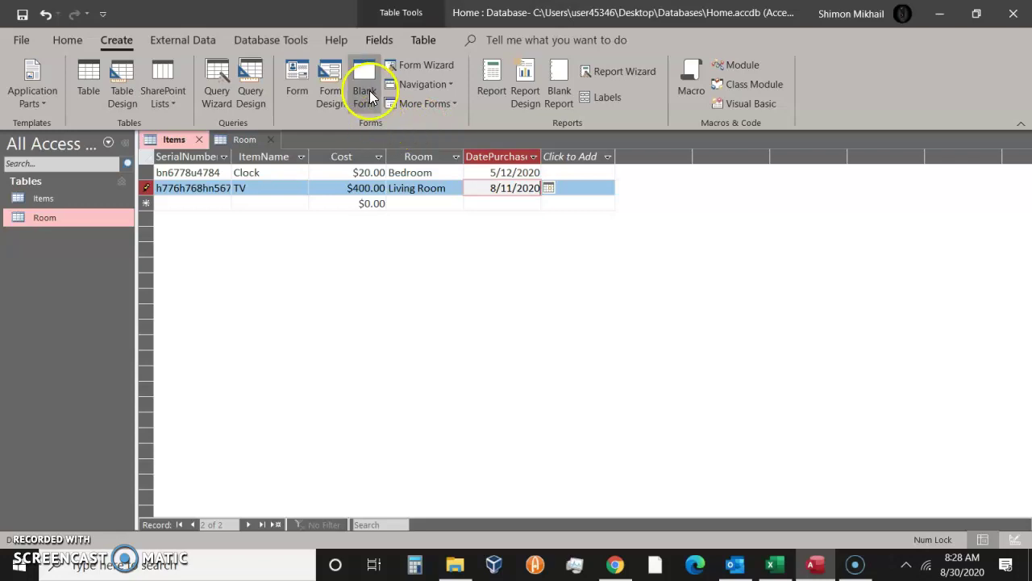
click(450, 66)
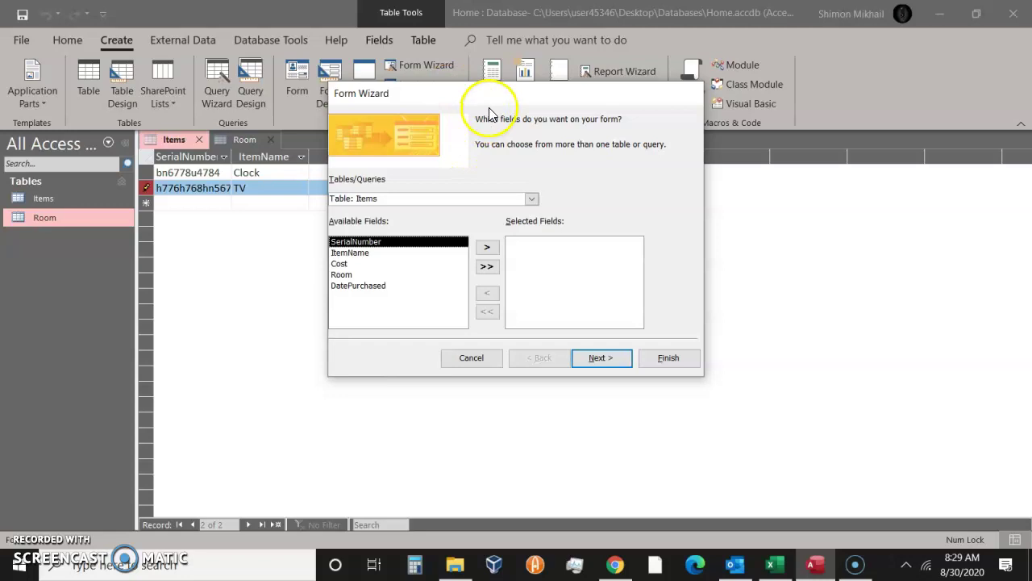
click(532, 198)
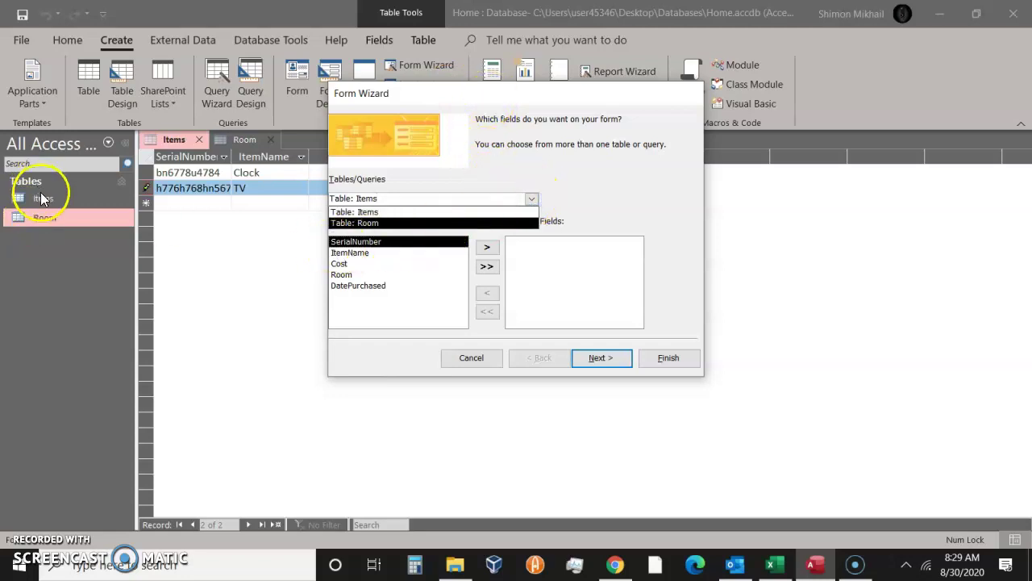
click(359, 211)
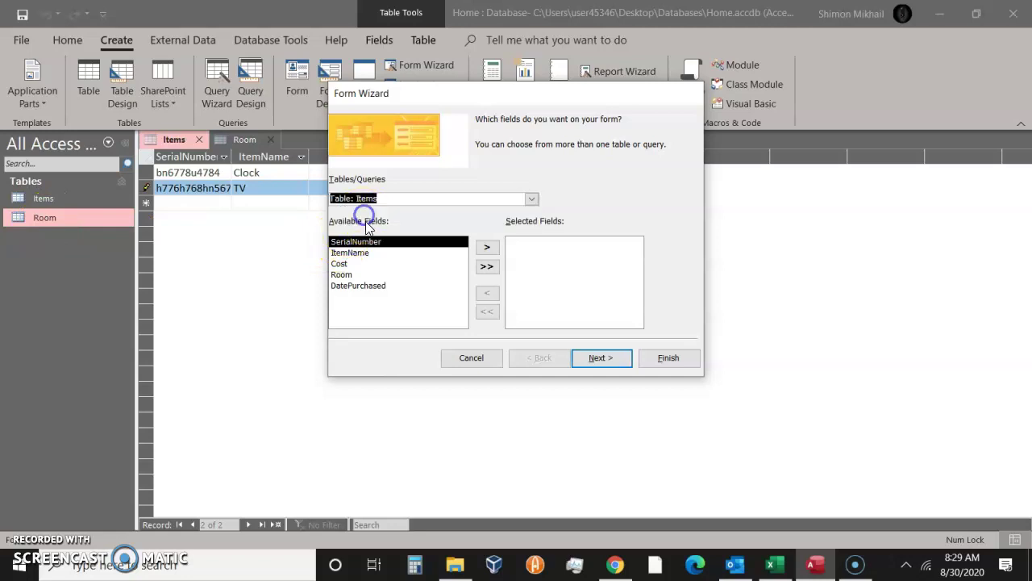
click(532, 198)
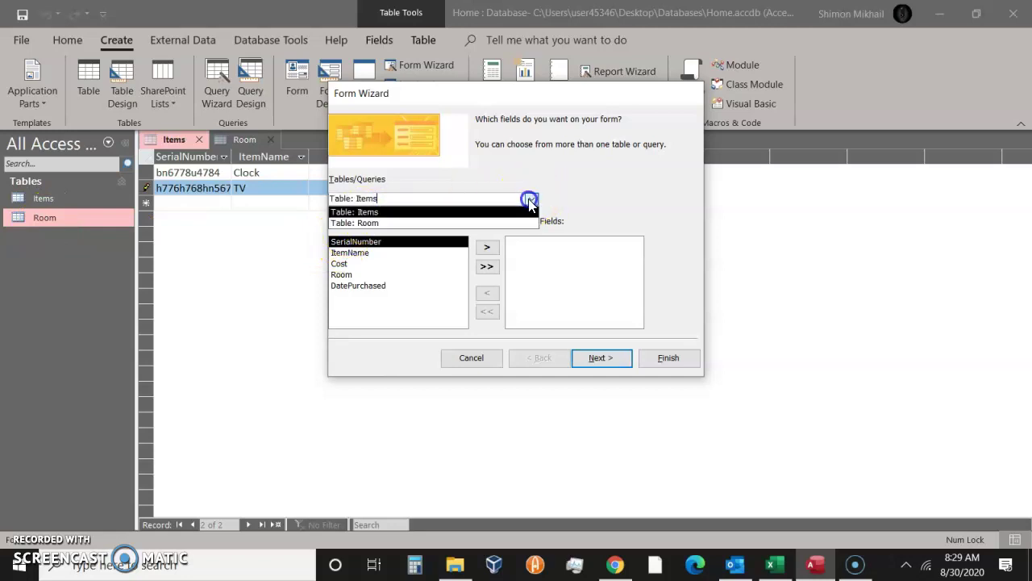
click(422, 213)
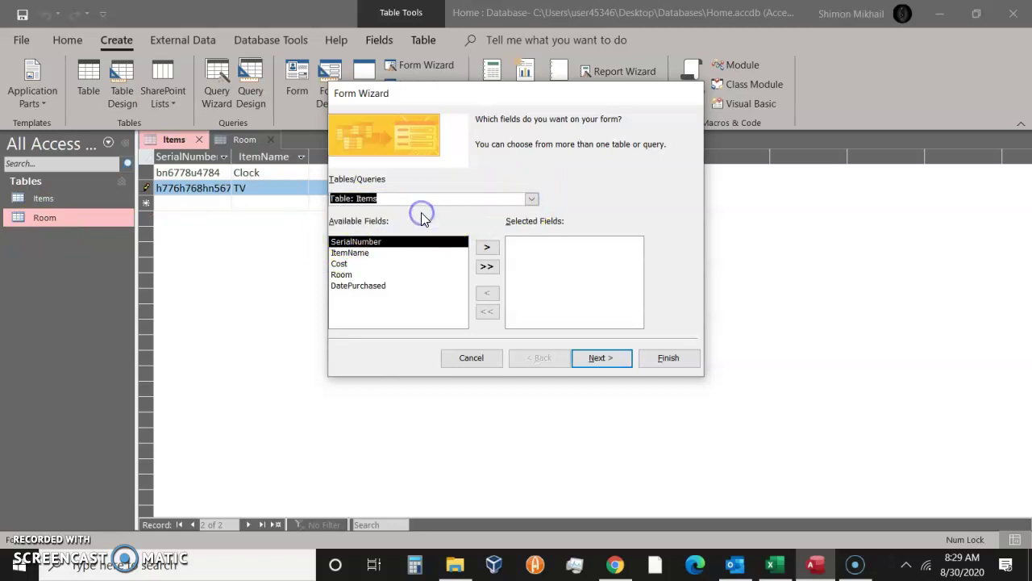
click(344, 263)
click(343, 287)
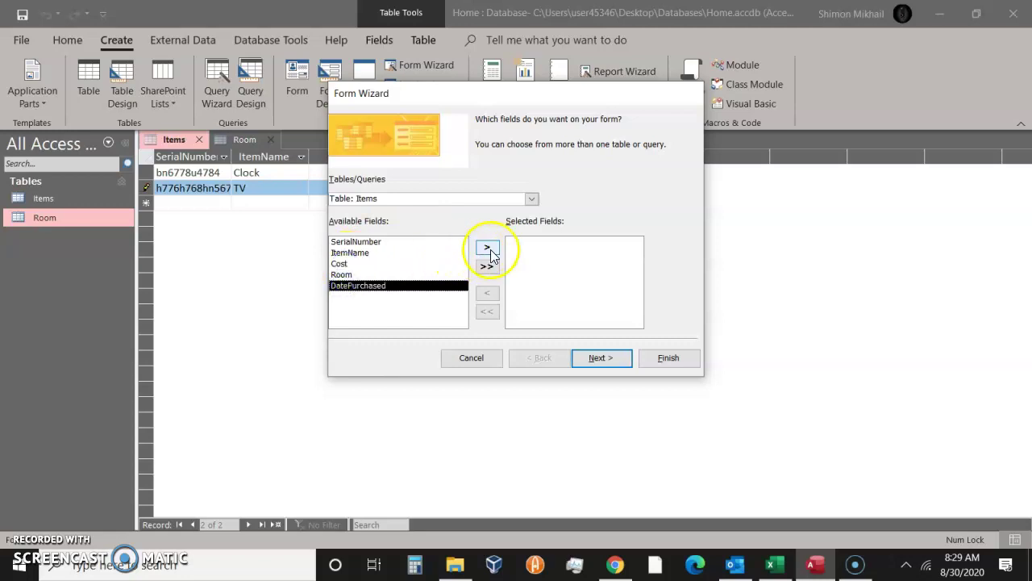
click(531, 198)
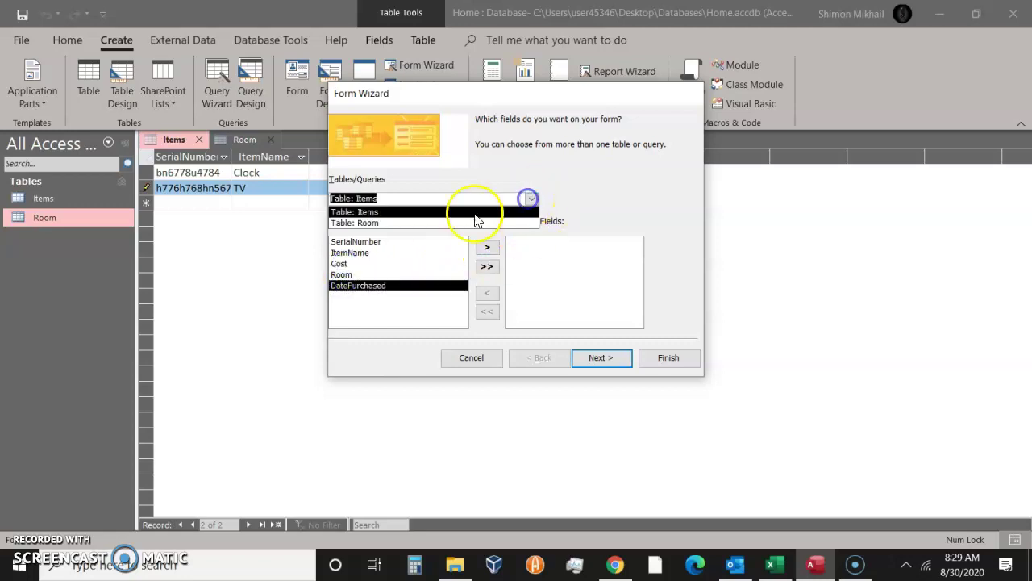
click(425, 221)
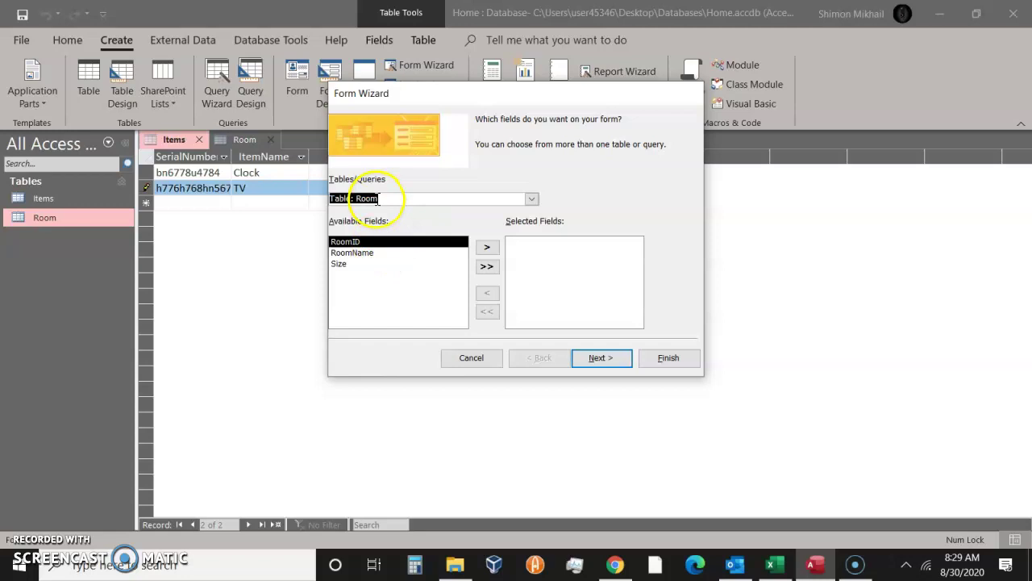
click(531, 199)
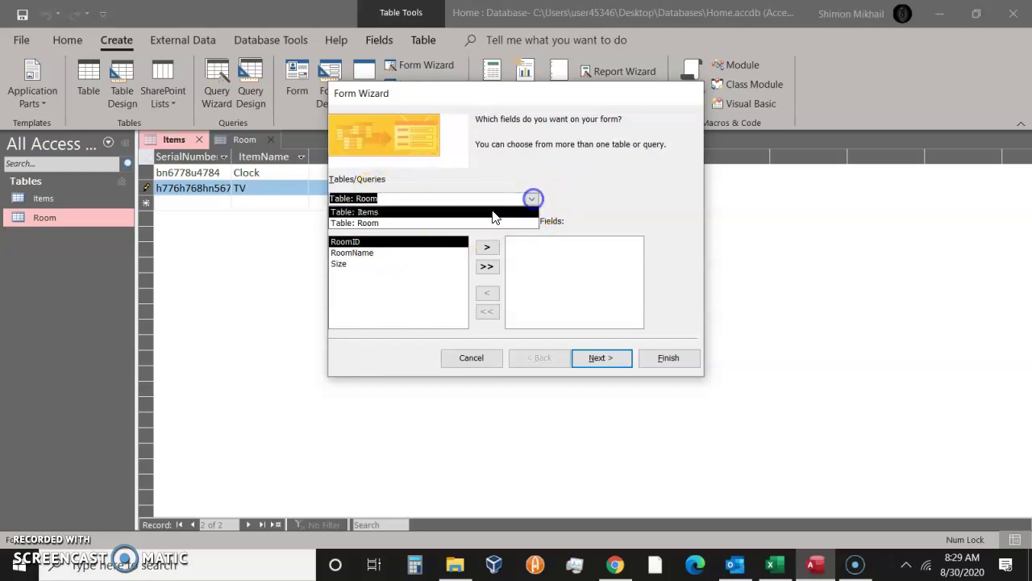
click(477, 213)
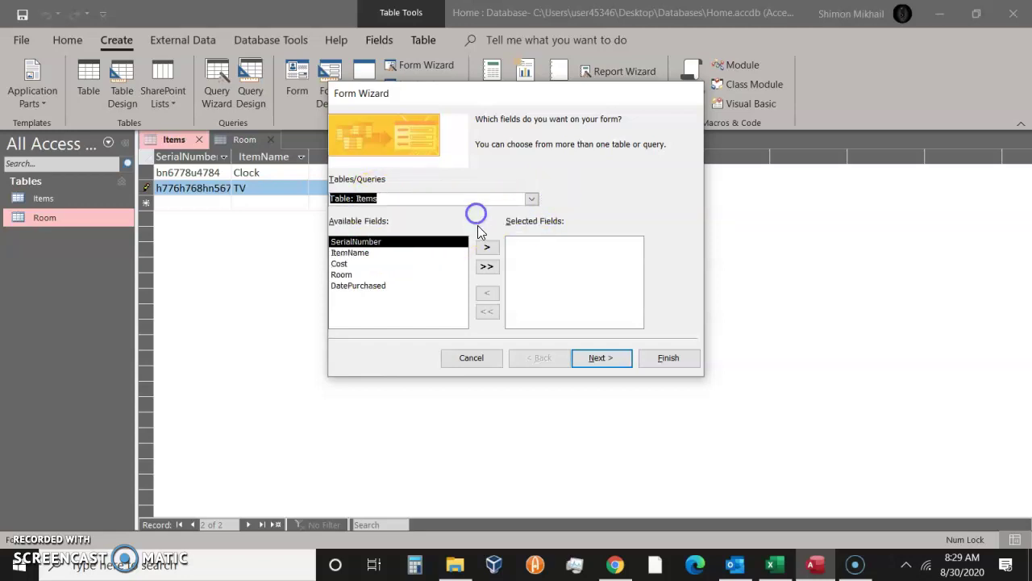
click(365, 253)
click(347, 264)
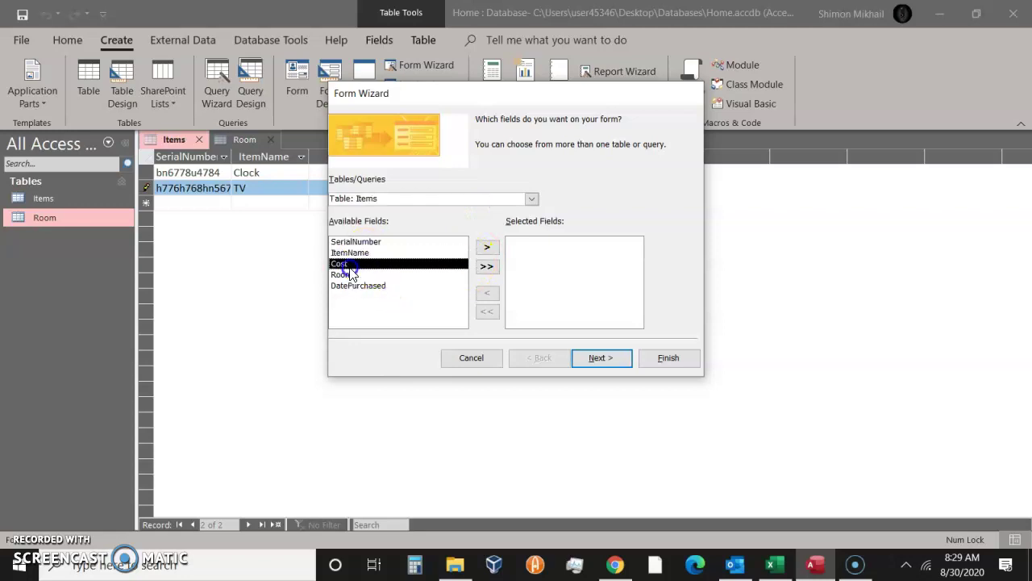
click(347, 275)
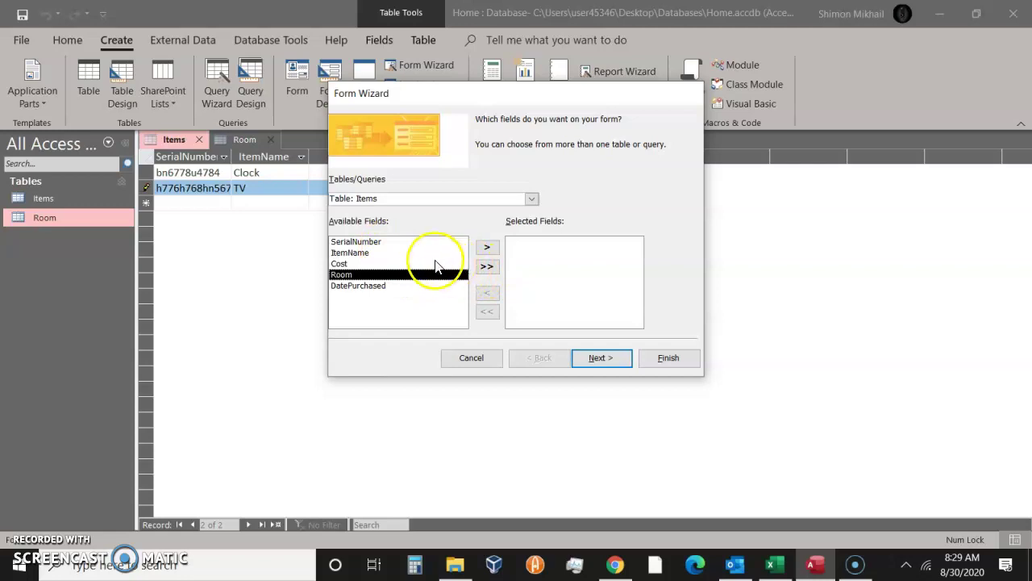
click(379, 285)
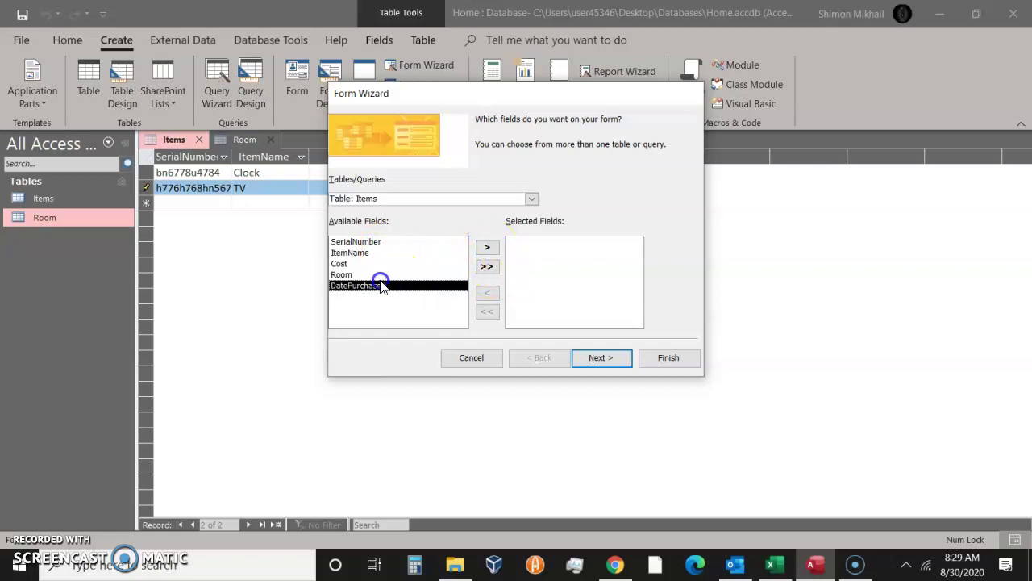
click(485, 248)
click(350, 254)
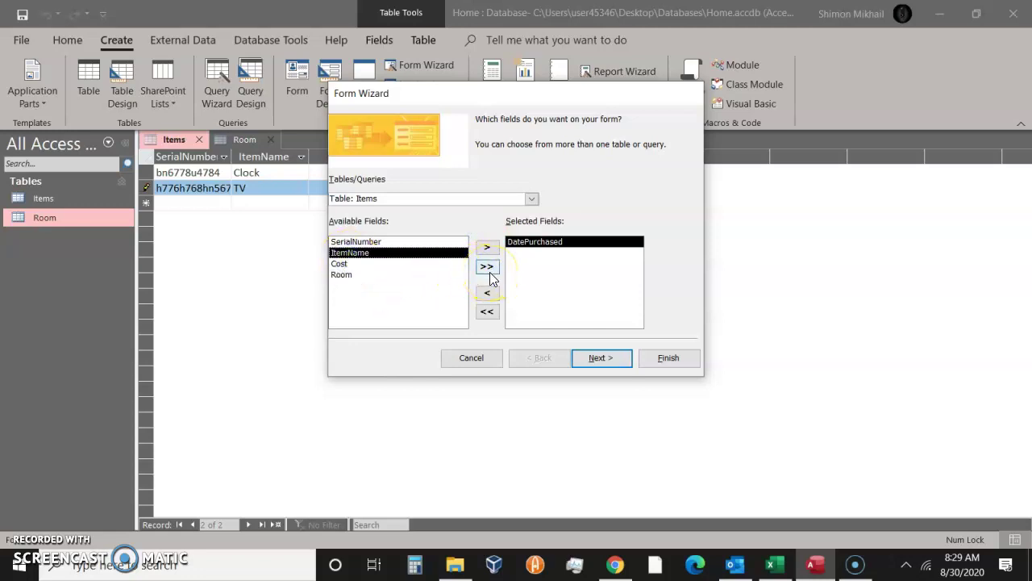
click(488, 268)
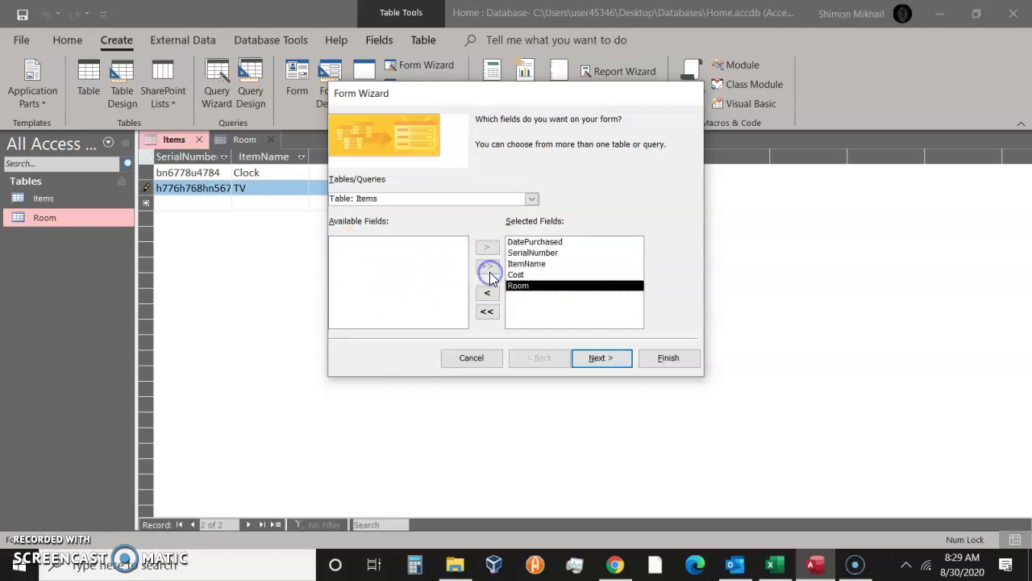
click(539, 254)
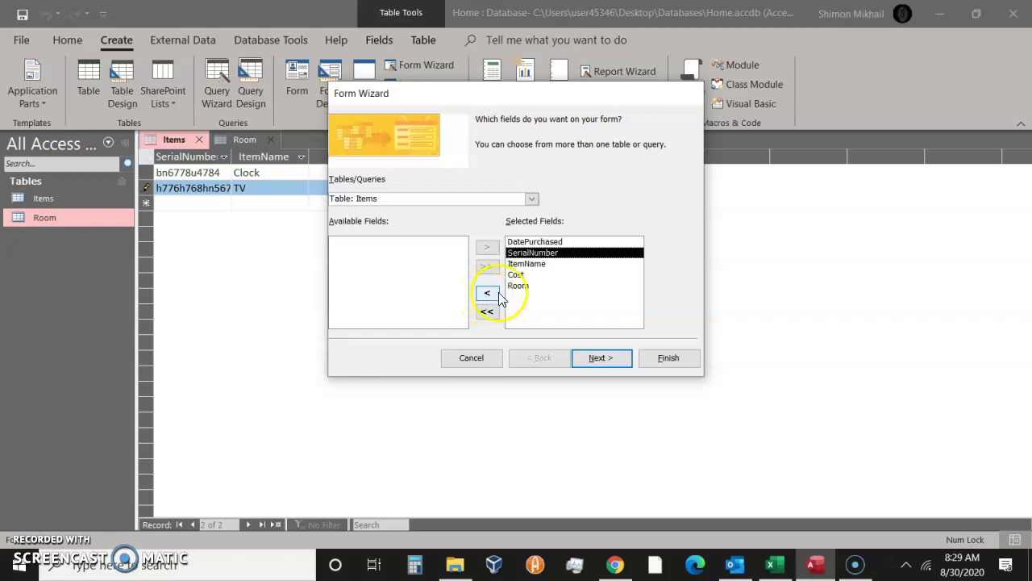
click(551, 242)
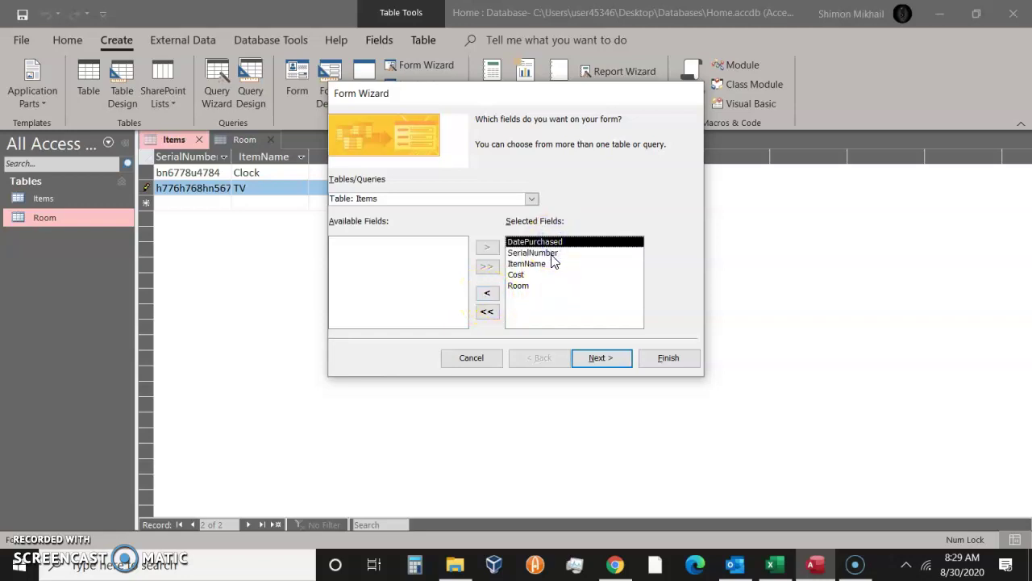
click(553, 255)
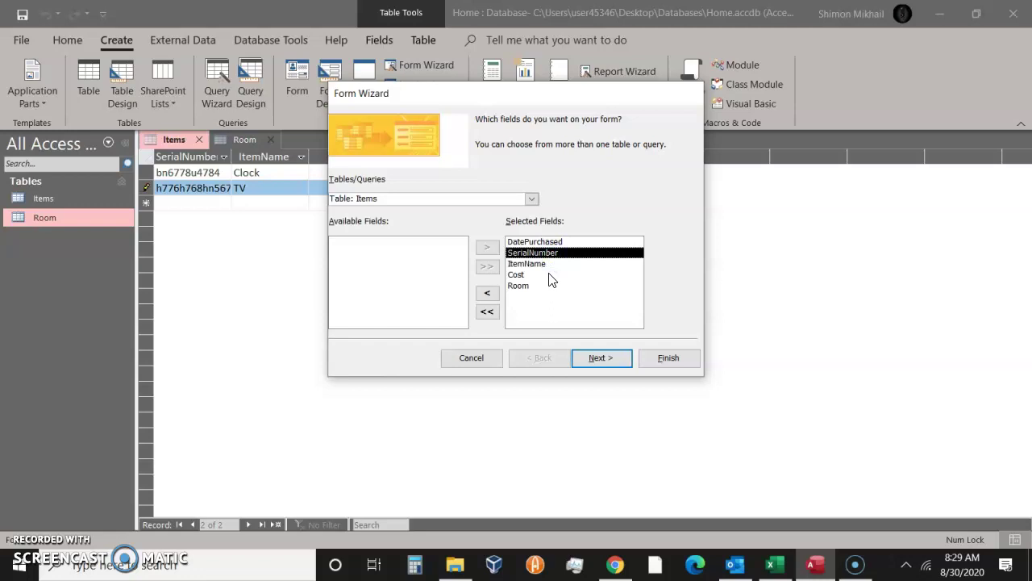
click(545, 265)
click(530, 275)
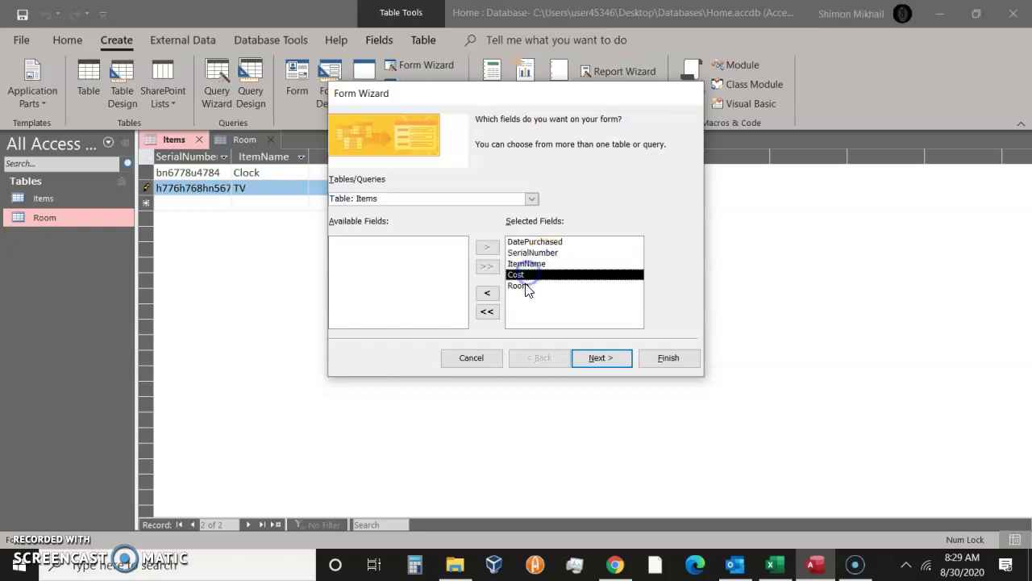
click(525, 286)
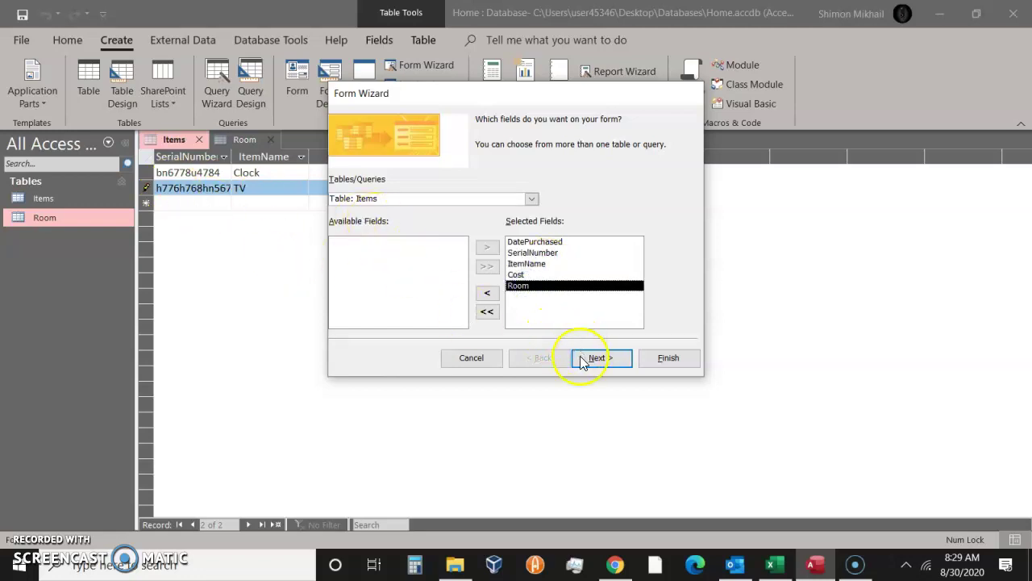
click(471, 359)
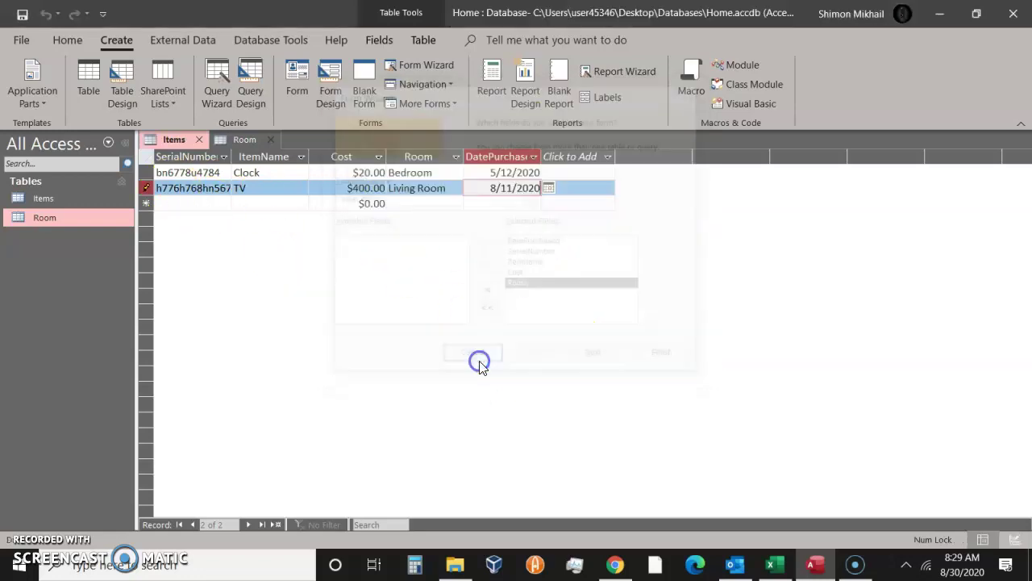
Start a form with the Form Wizard and include all fields of the Items table in their original order
click(445, 70)
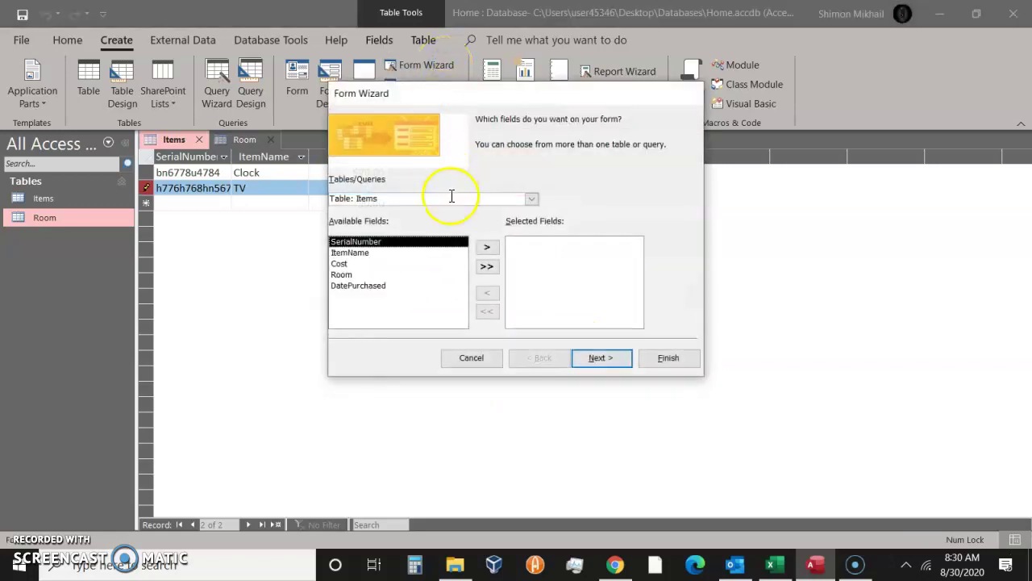
click(531, 199)
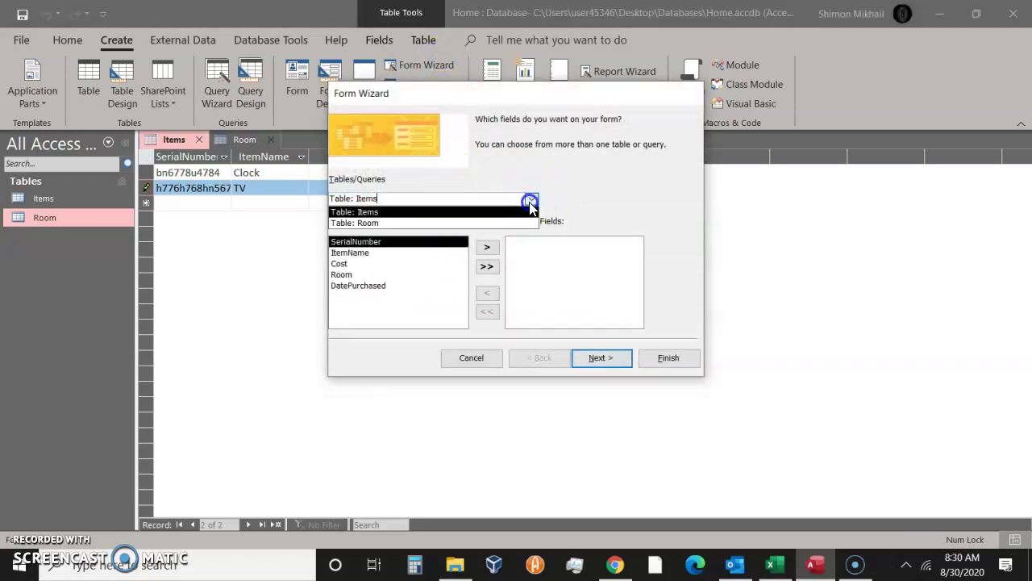
click(378, 212)
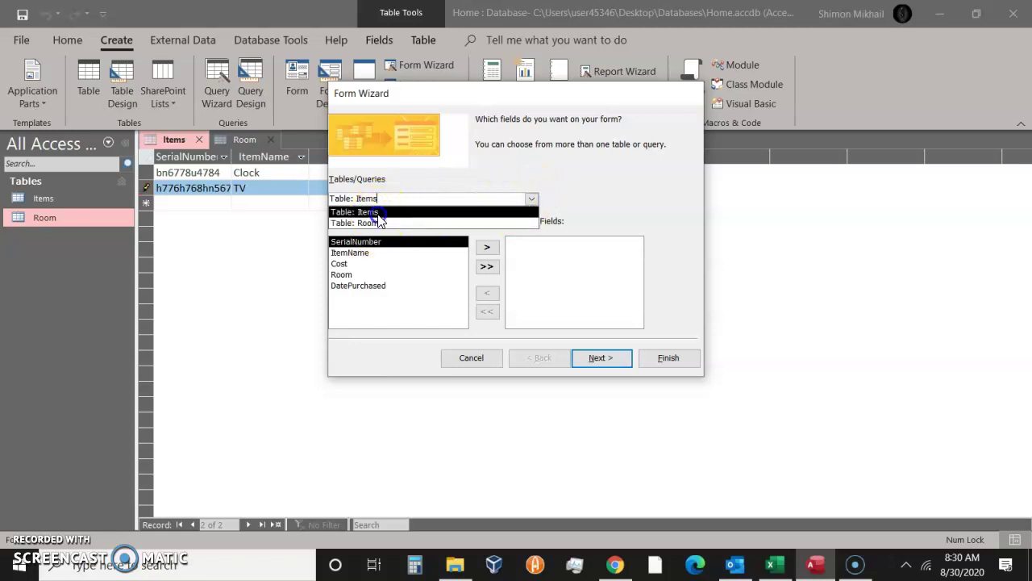
click(359, 255)
click(352, 265)
click(354, 275)
click(357, 286)
click(355, 264)
click(488, 266)
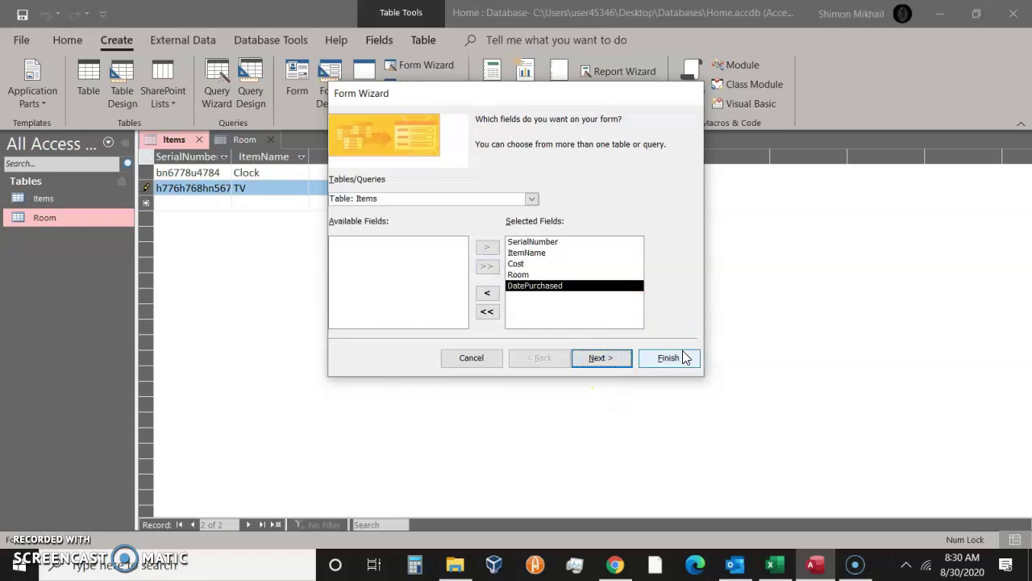
click(607, 357)
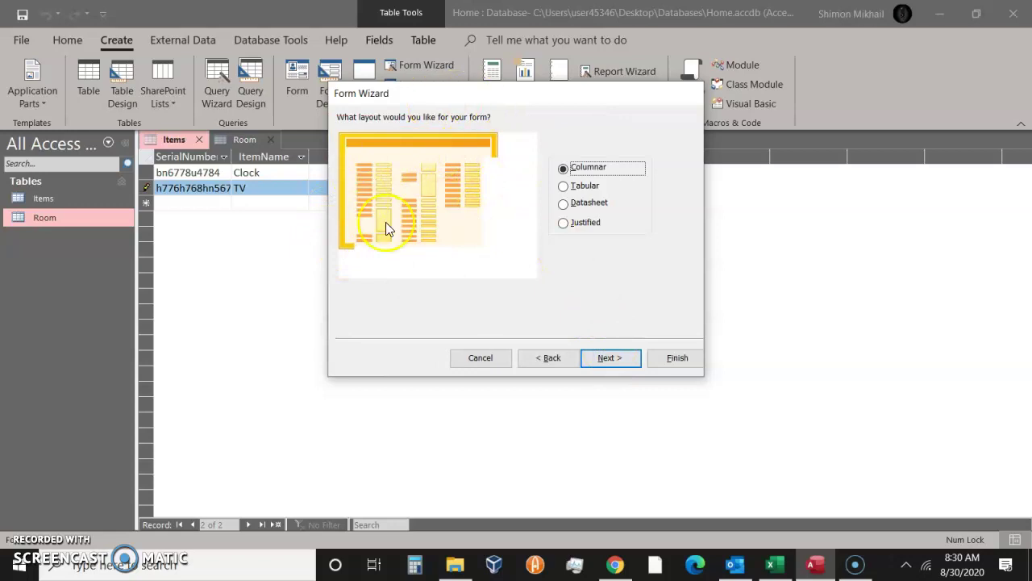
Compare the previews of the Columnar, Tabular, Datasheet and Justified form layouts
click(564, 187)
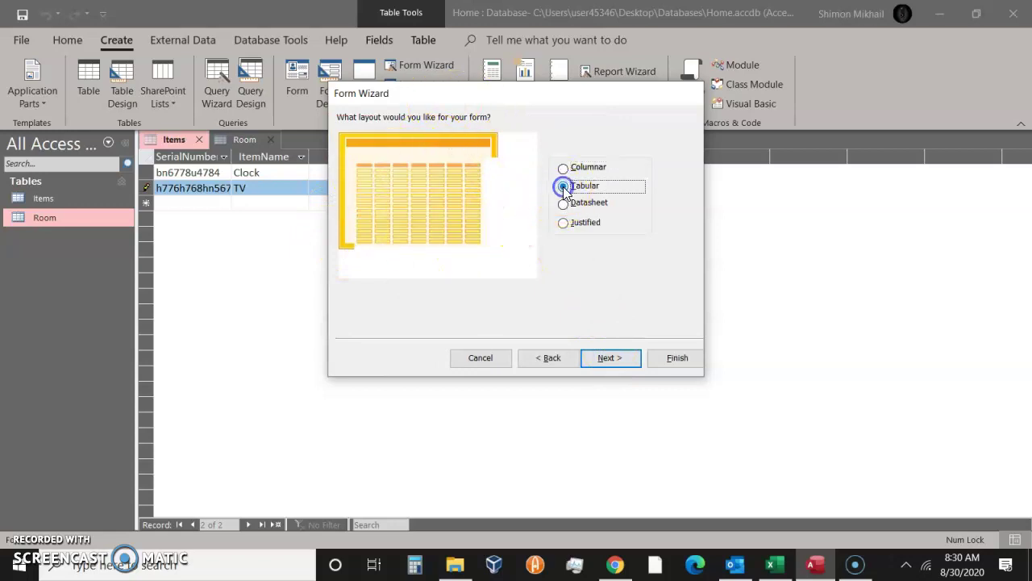
click(565, 204)
click(577, 225)
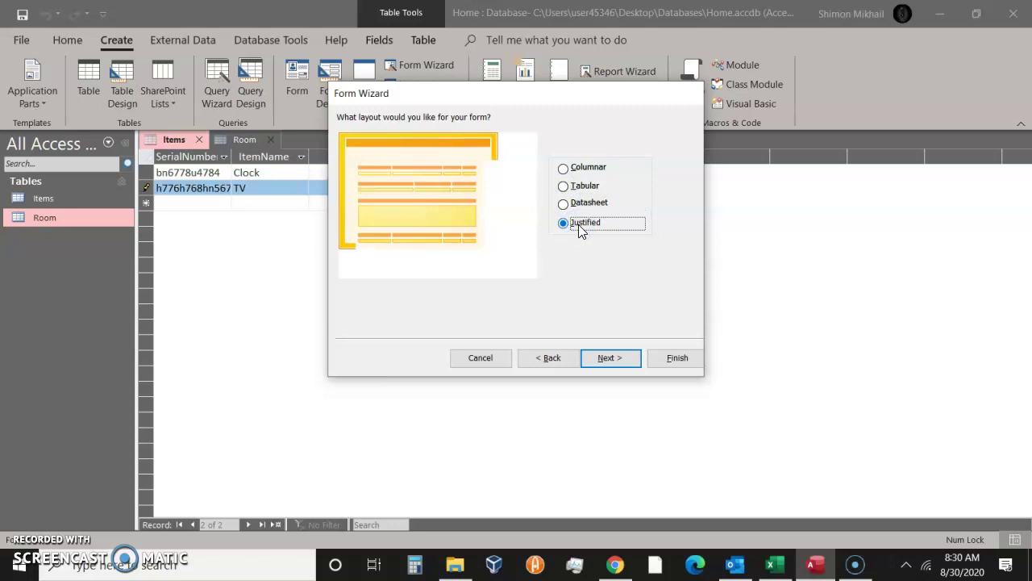
click(591, 169)
click(577, 186)
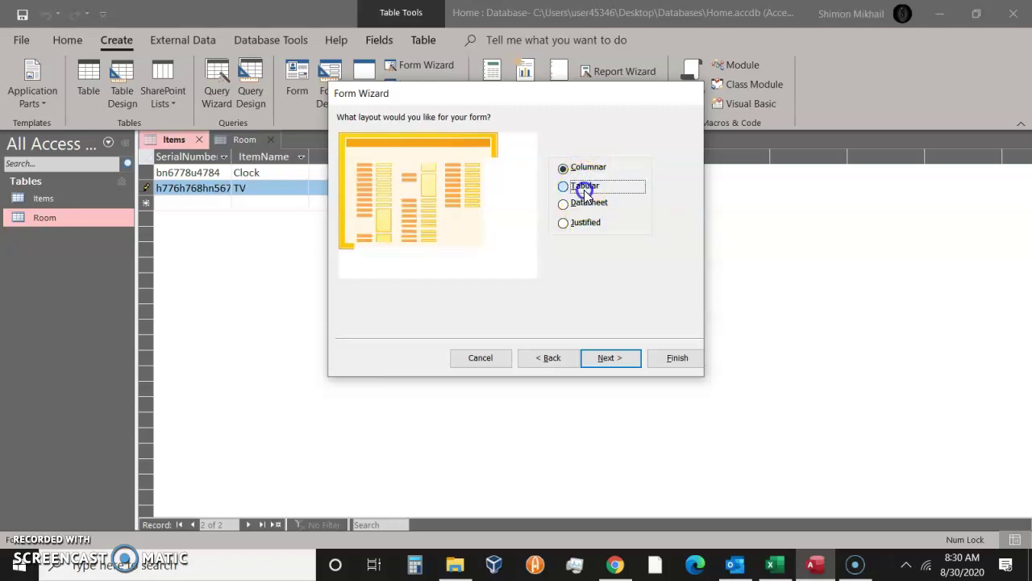
click(582, 202)
click(586, 225)
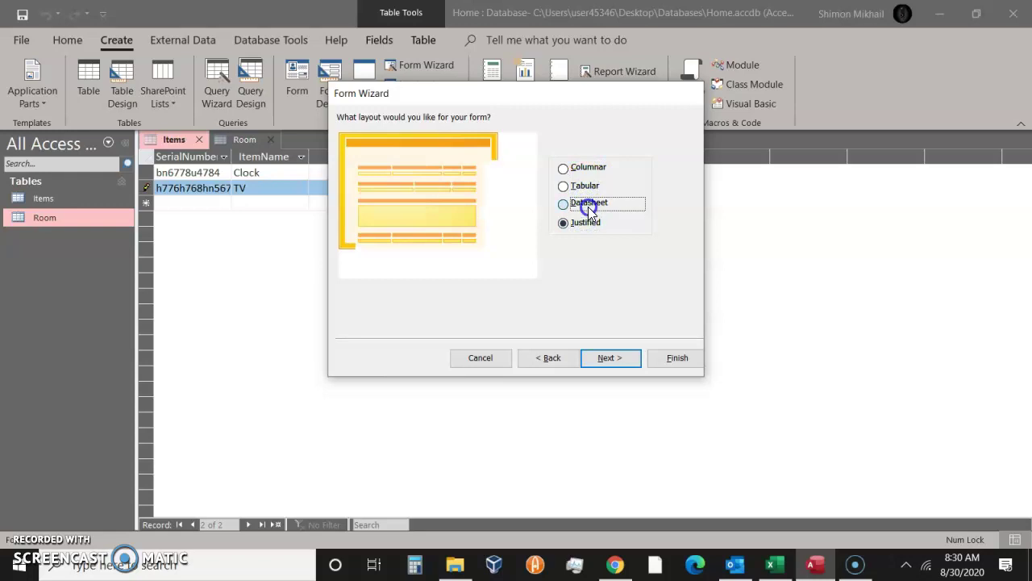
click(586, 204)
click(589, 188)
click(586, 203)
click(584, 187)
click(587, 205)
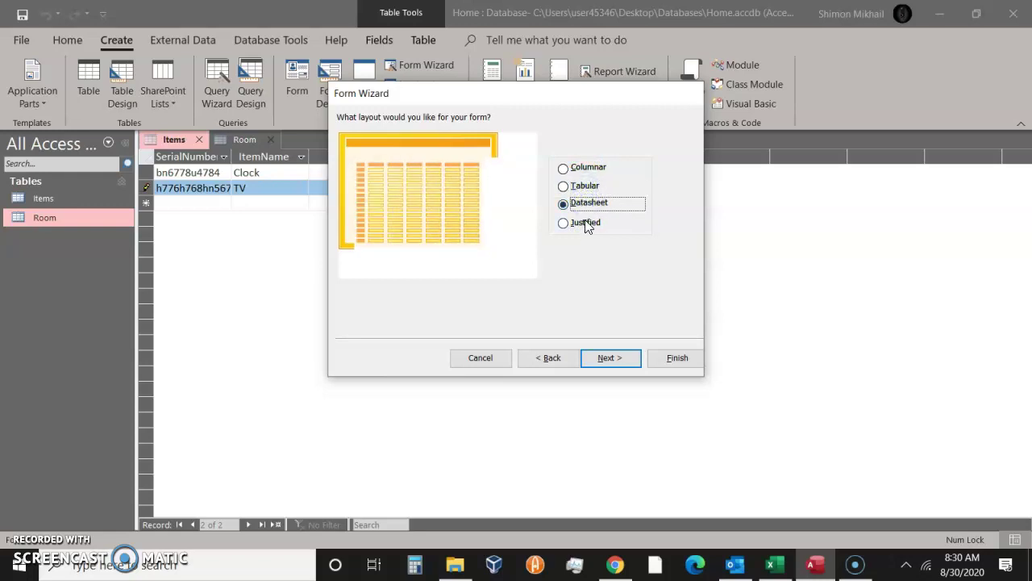
Choose the Columnar layout for the form and title it frmItems
click(586, 170)
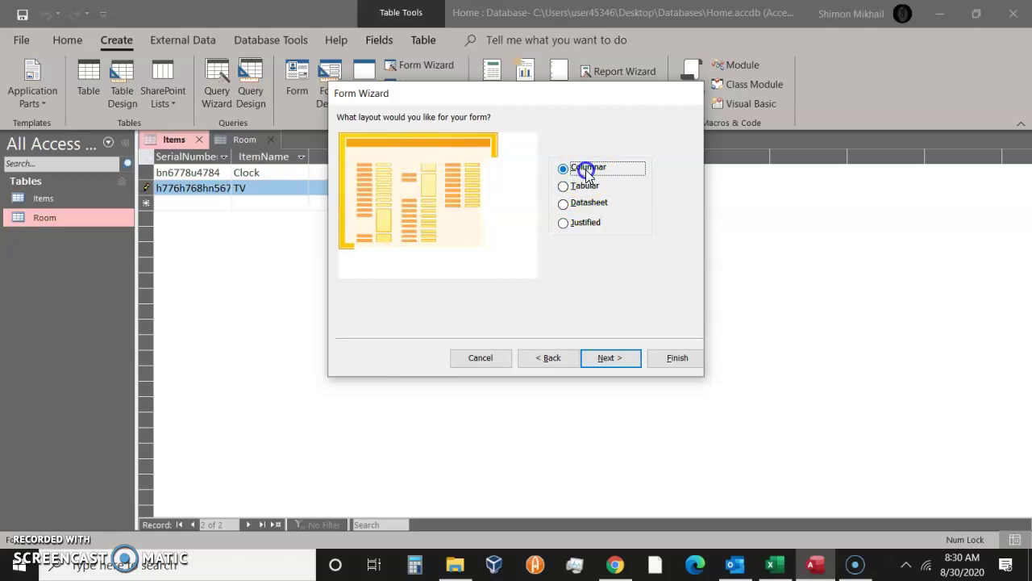
click(609, 360)
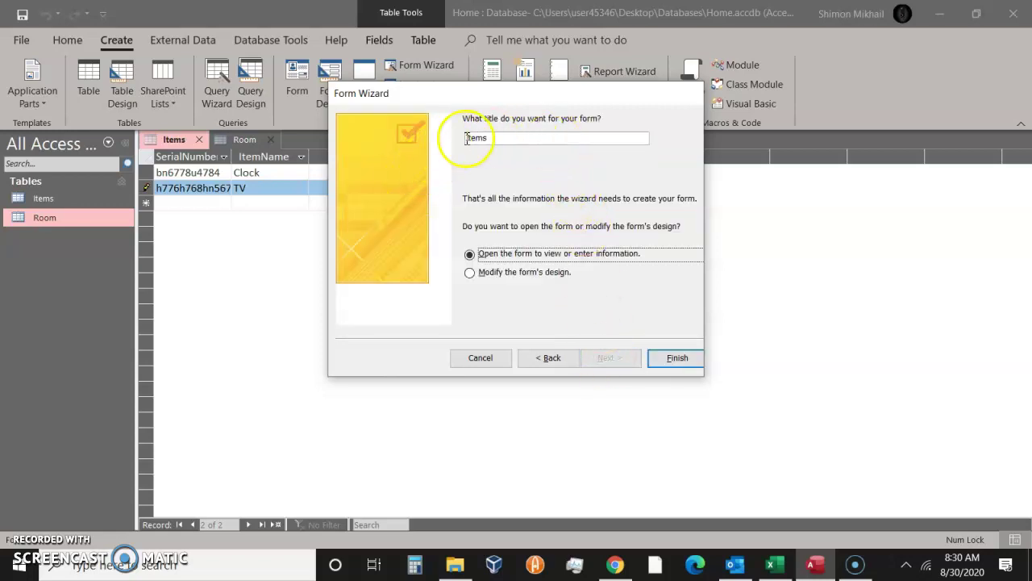
click(544, 138)
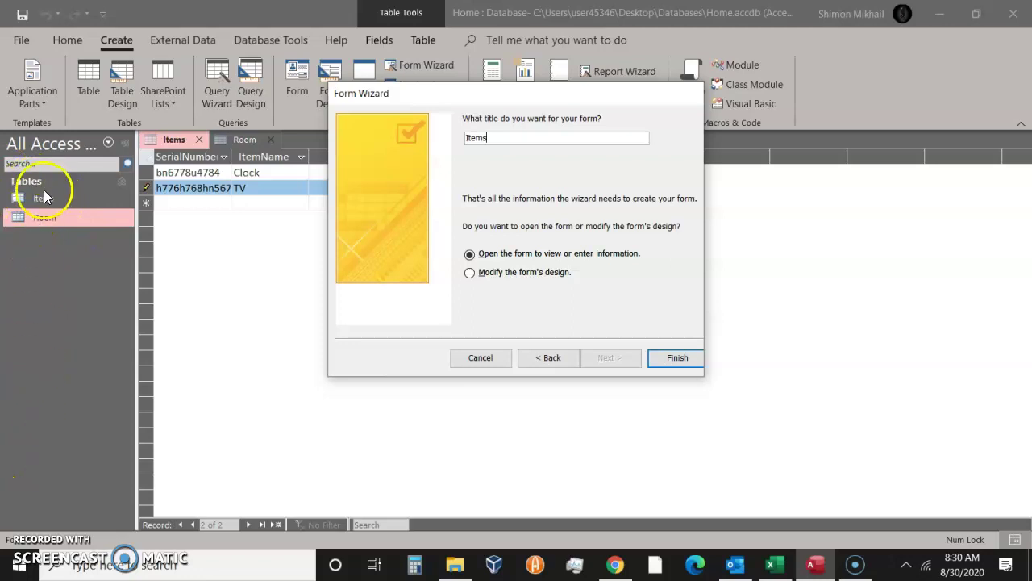
drag(546, 136, 412, 134)
click(490, 140)
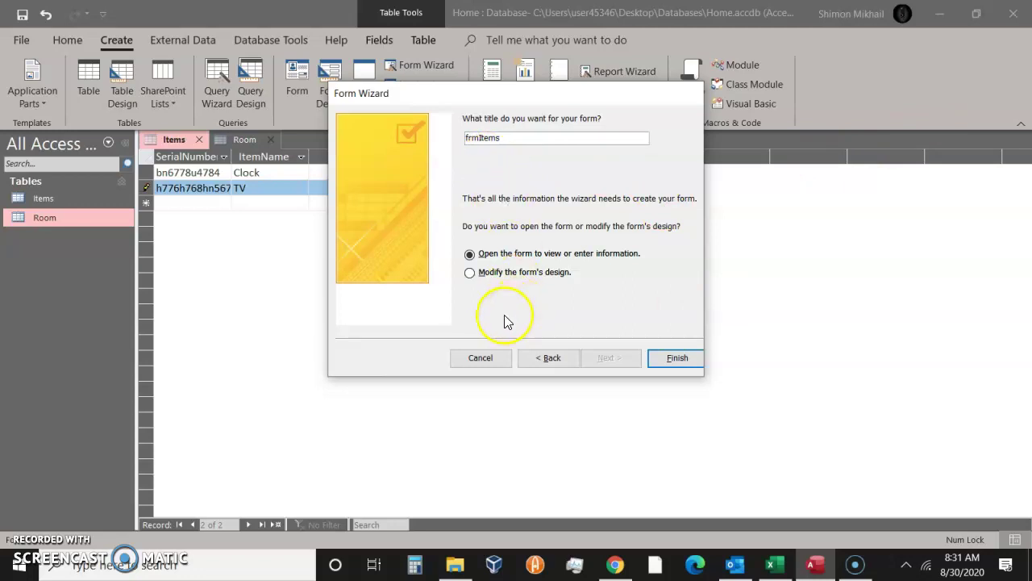
Finish the Form Wizard with the option to open the form to view or enter information
click(493, 278)
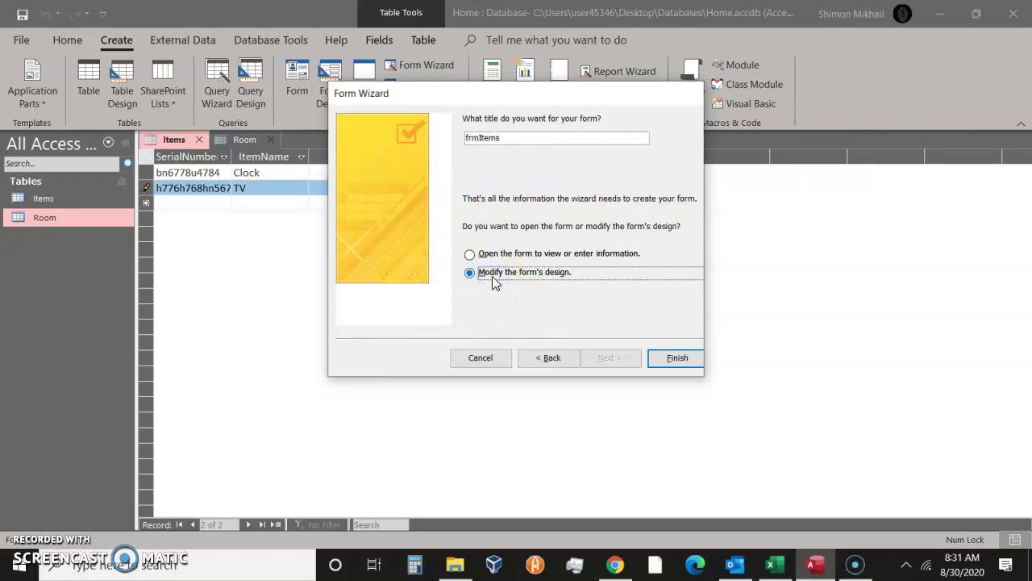
click(499, 254)
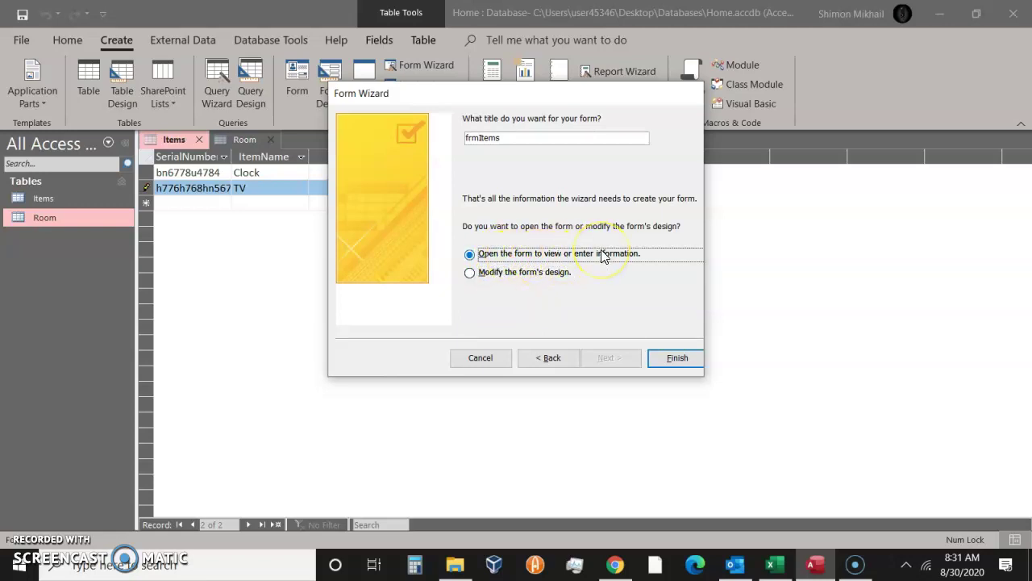
click(683, 359)
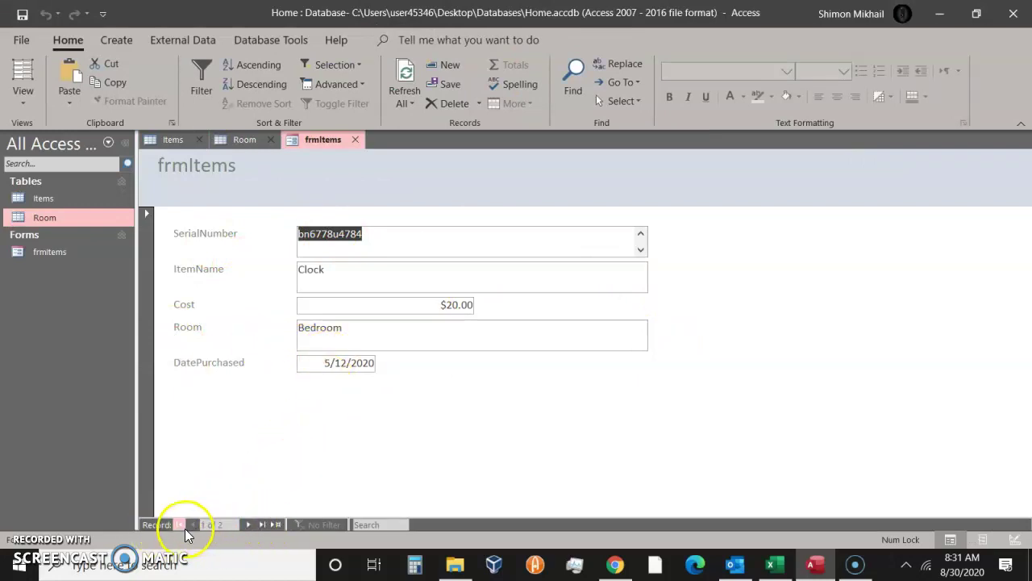
Browse the existing records in frmItems, moving between the first and last ones
click(249, 525)
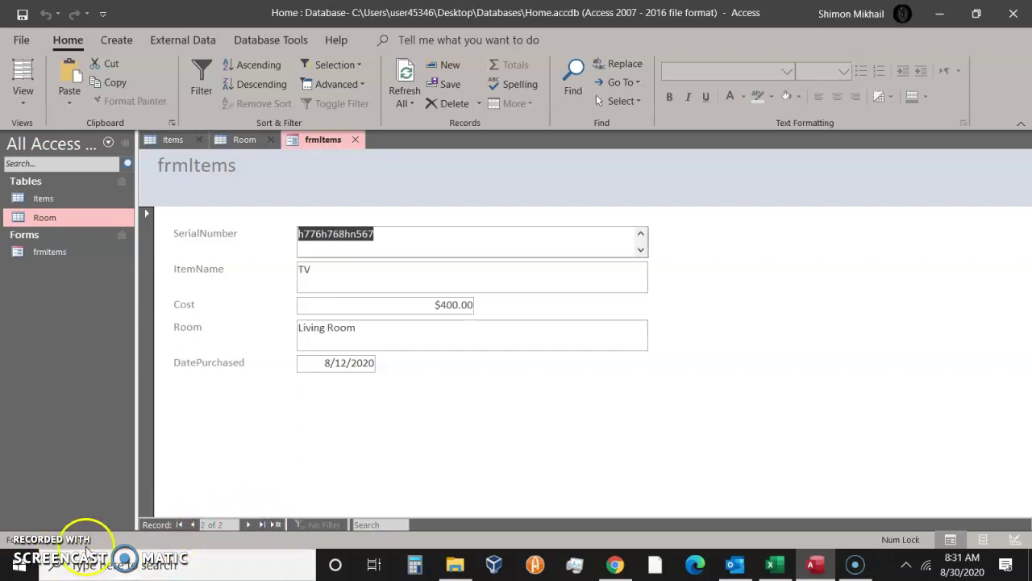
click(183, 525)
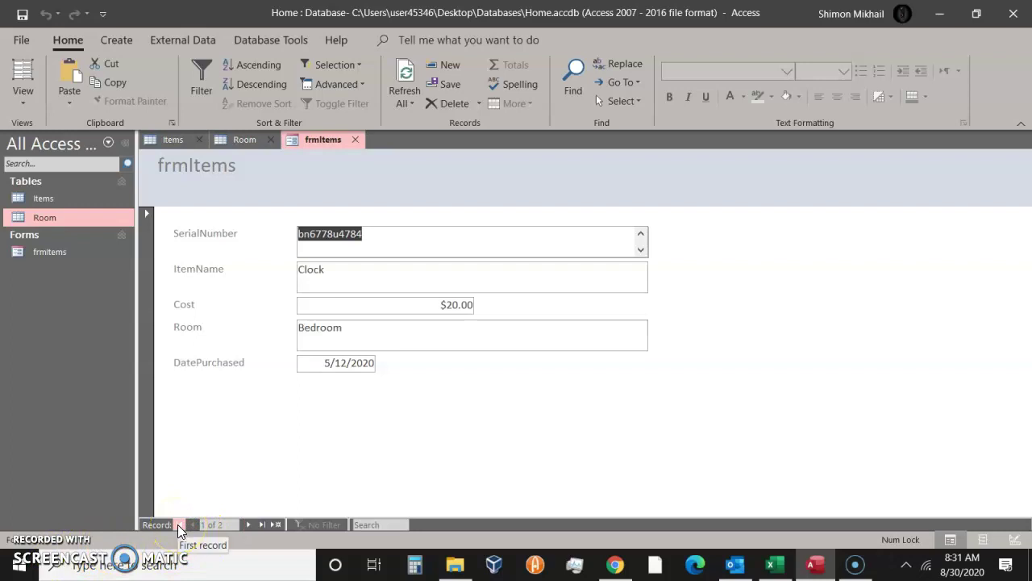
click(263, 528)
click(179, 524)
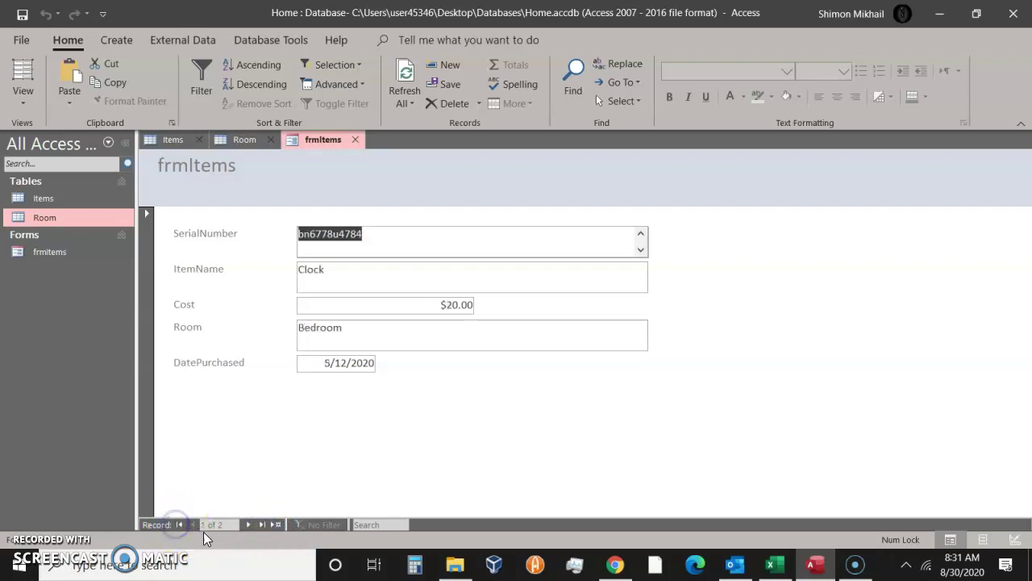
Add a new record in frmItems with the item name Chair, cost 35 and room Living Room
click(282, 529)
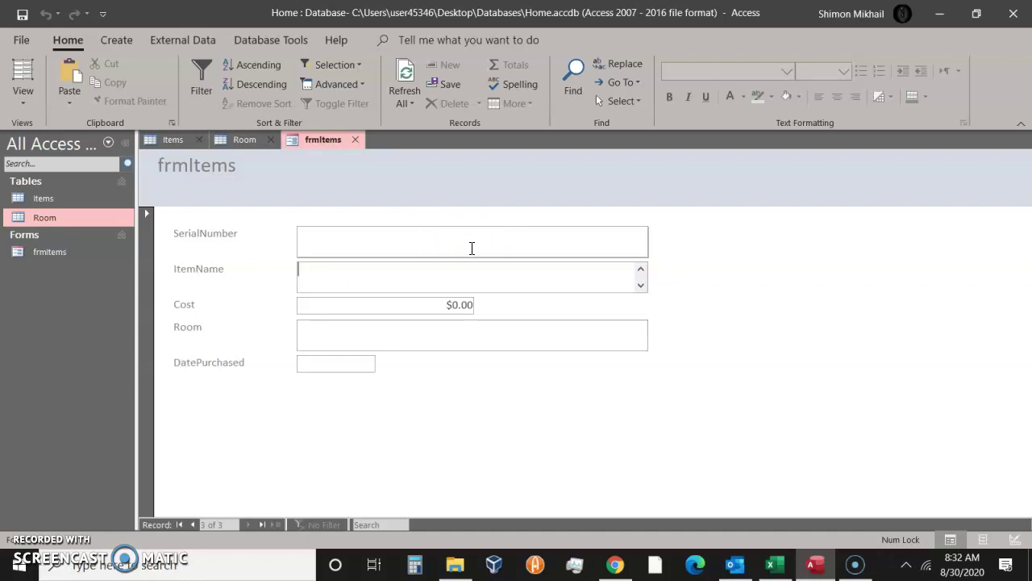
text(Chair)
key(Tab)
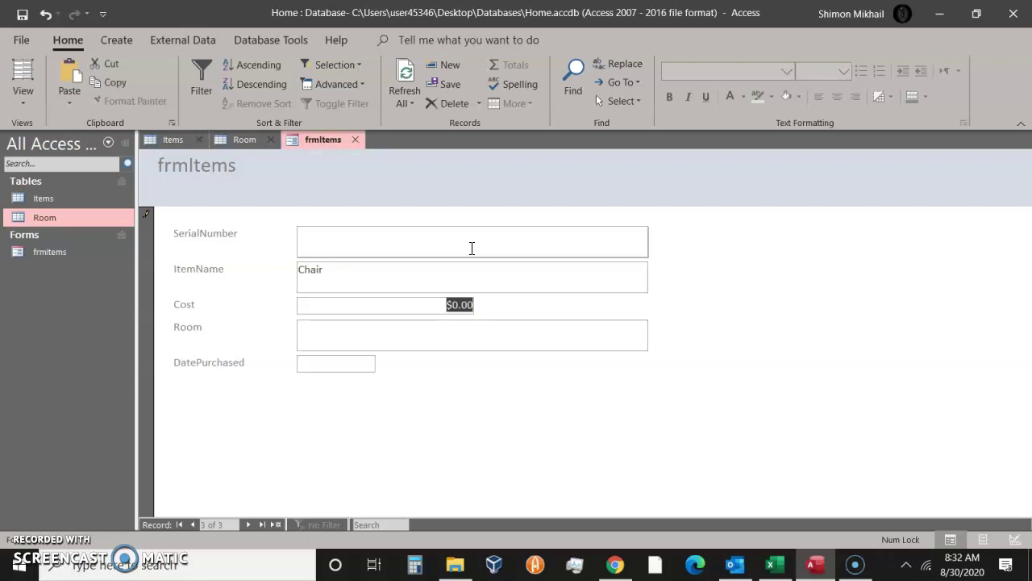
text(35)
key(Tab)
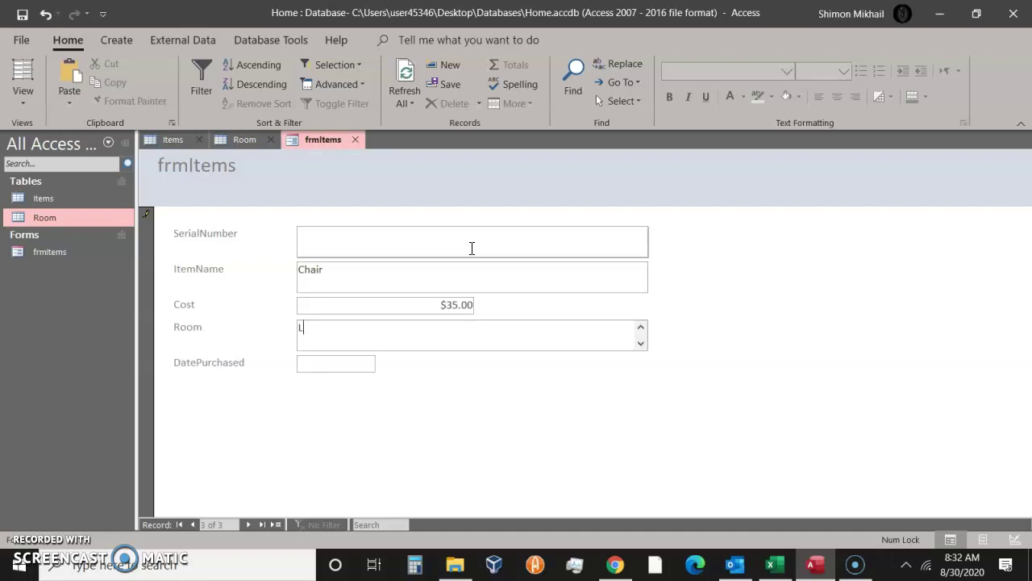
text(Living Room)
Set the Chair record's purchase date to 4/7/2020 using the date picker
click(333, 360)
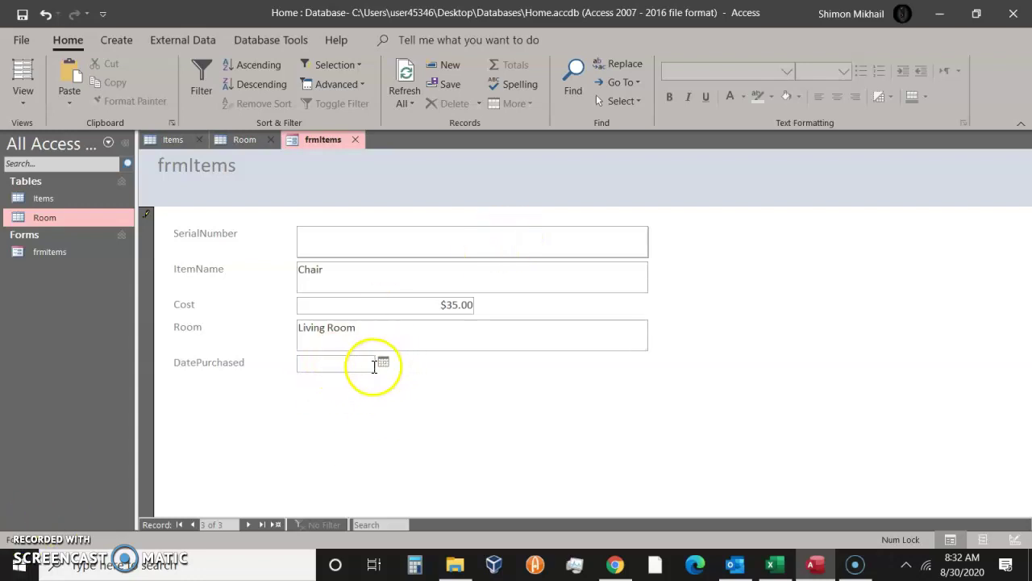
click(384, 363)
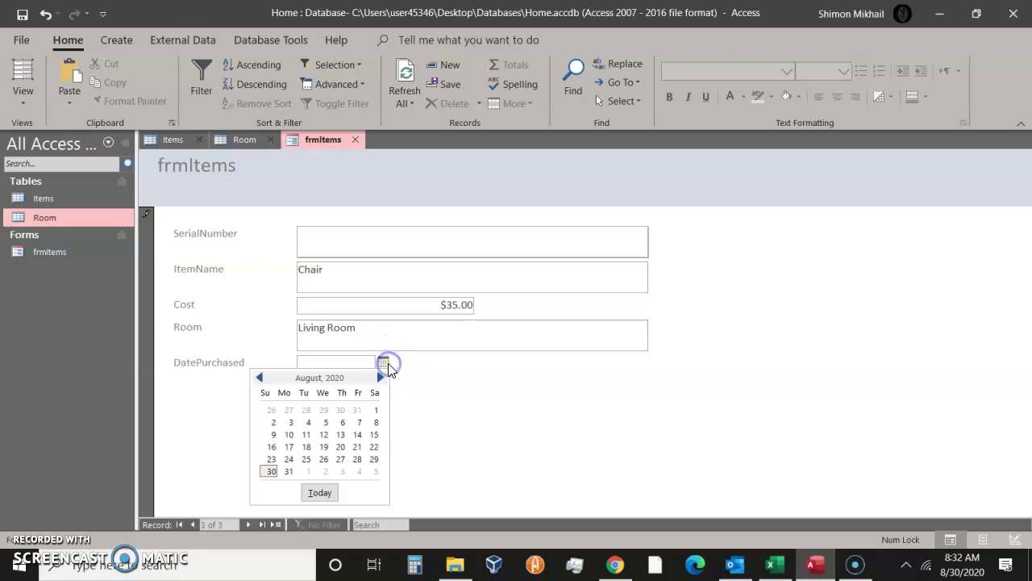
click(259, 377)
click(259, 378)
click(259, 377)
click(259, 378)
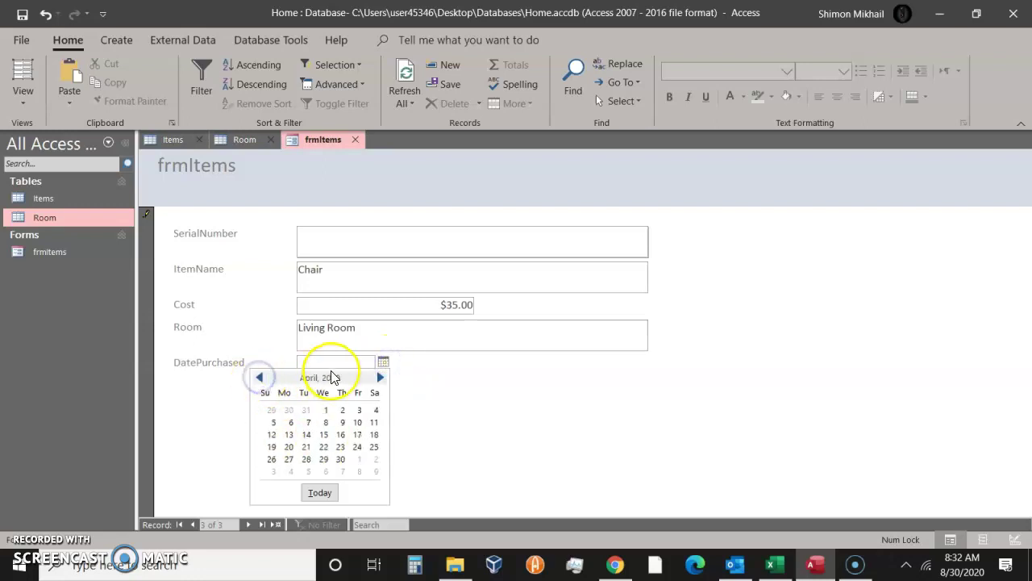
click(306, 422)
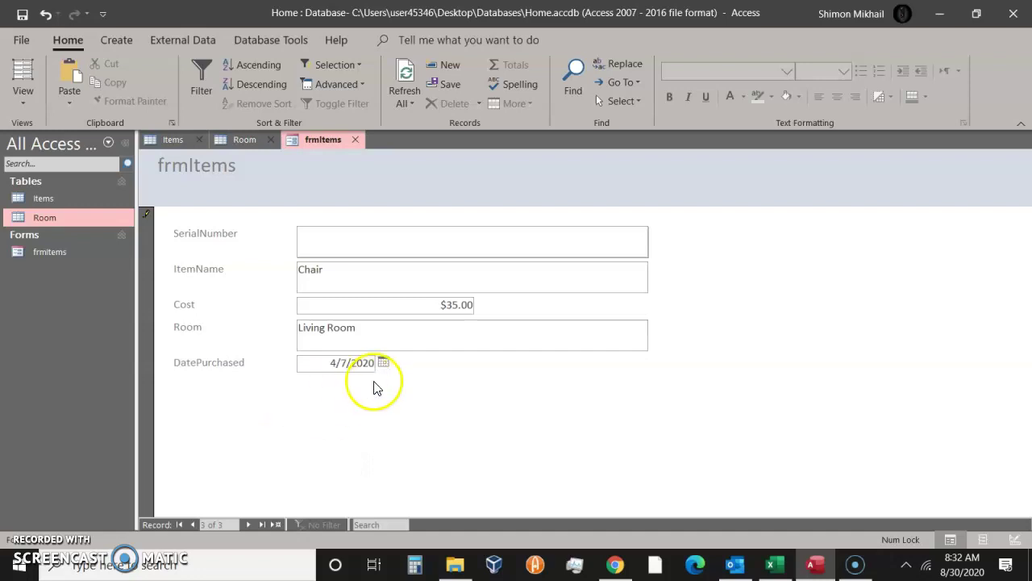
Enter 3g56y35b6b as the Chair record's serial number and save the record by moving on to a blank one
click(431, 234)
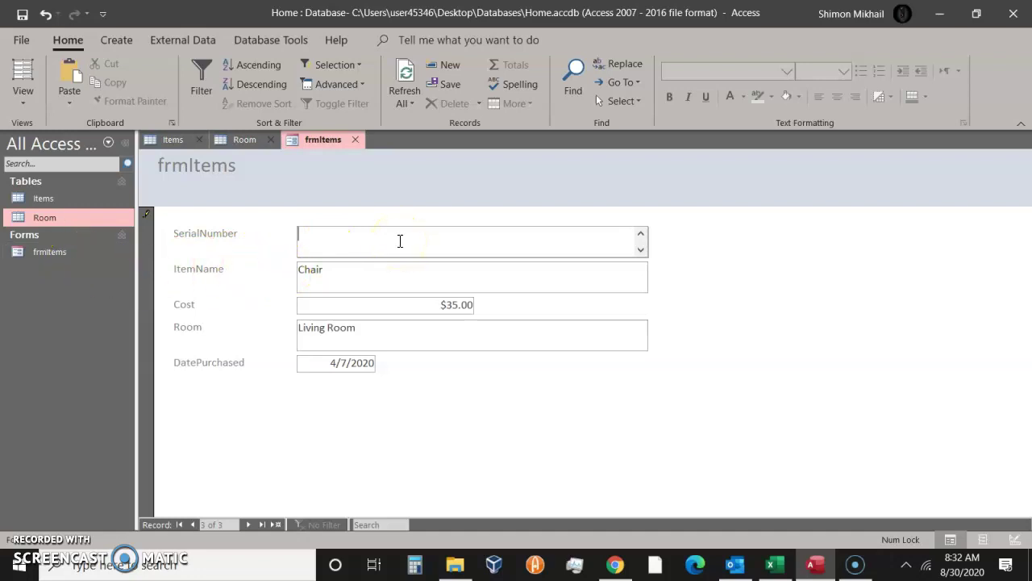
text(3g56y35b6b)
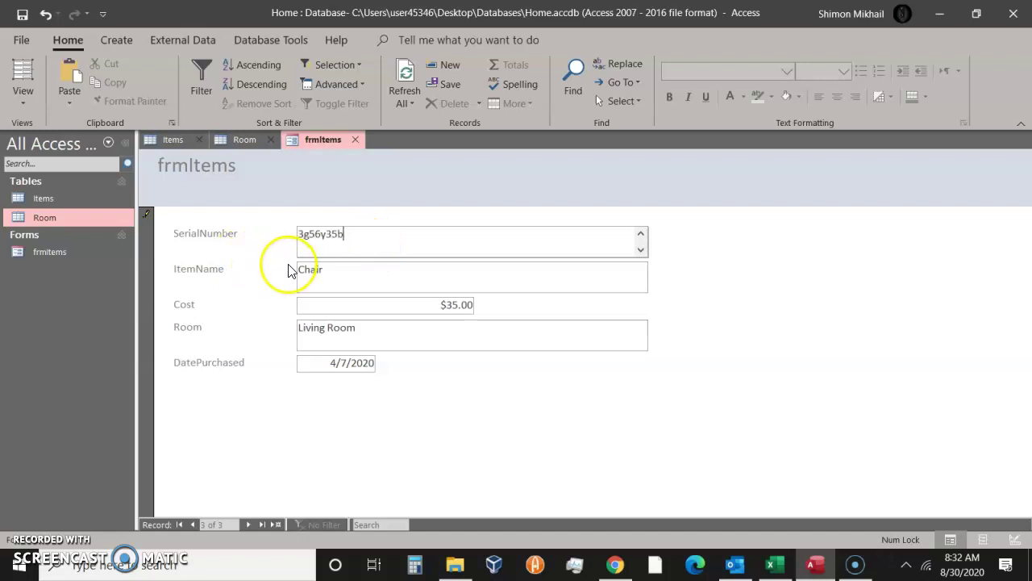
click(448, 275)
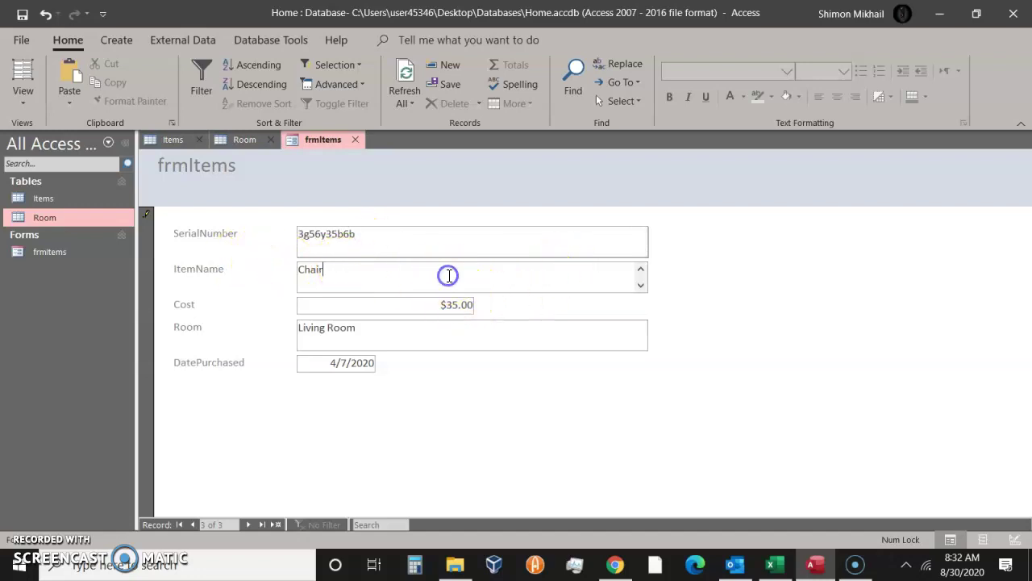
click(247, 525)
Step back to the first record in frmItems and forward again to the Chair record to review the entries
click(193, 525)
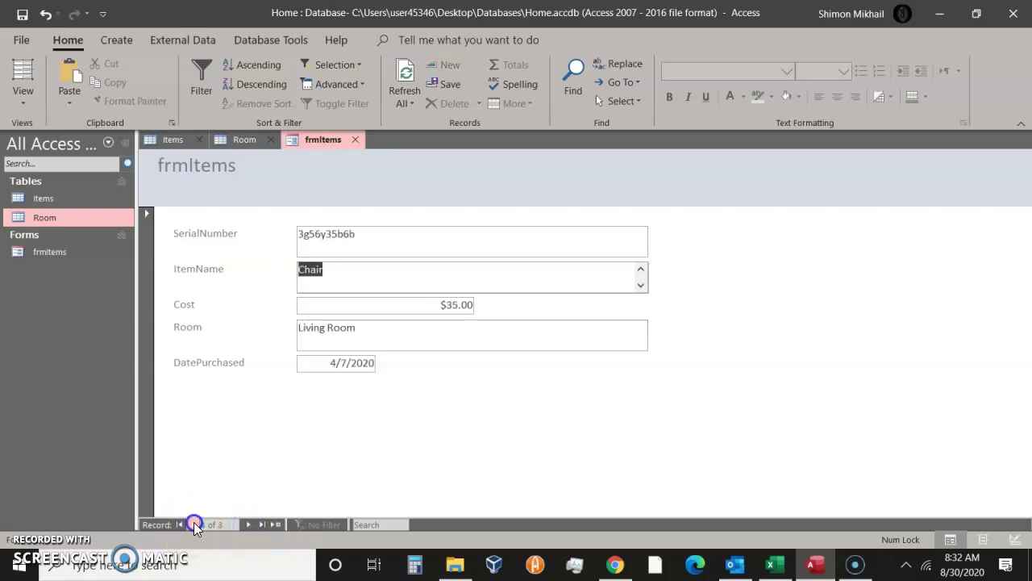
click(195, 524)
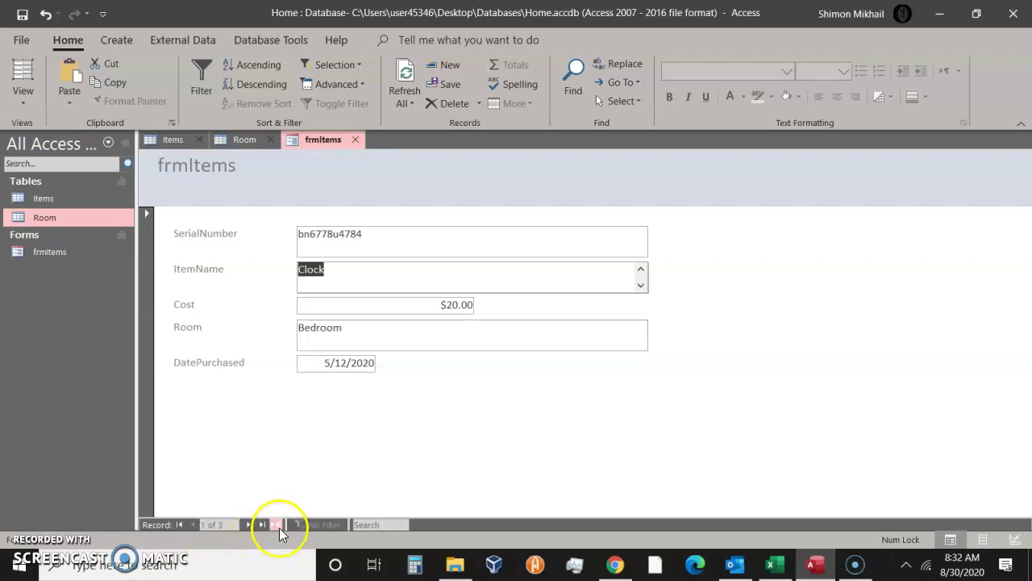
click(248, 524)
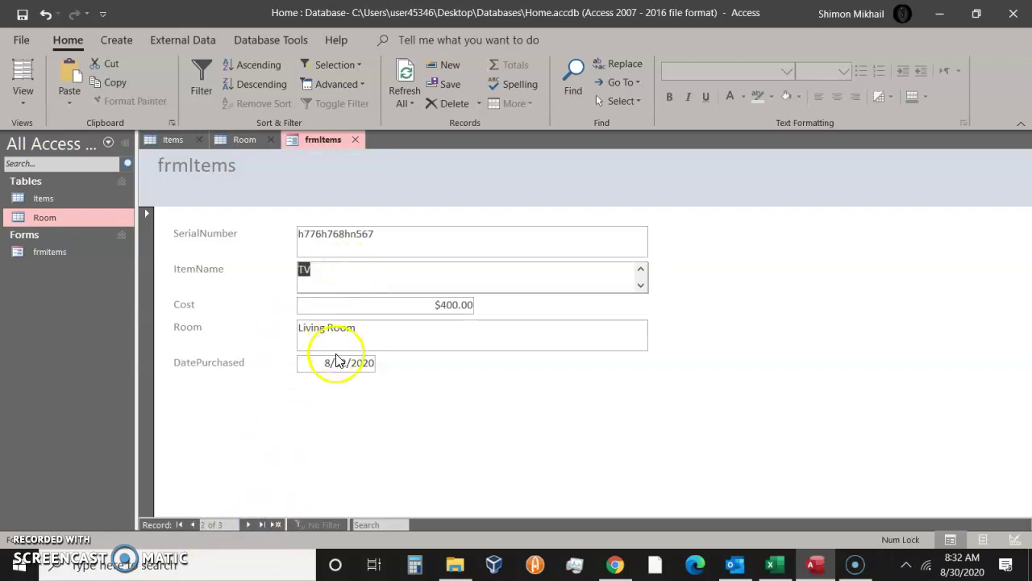
click(246, 524)
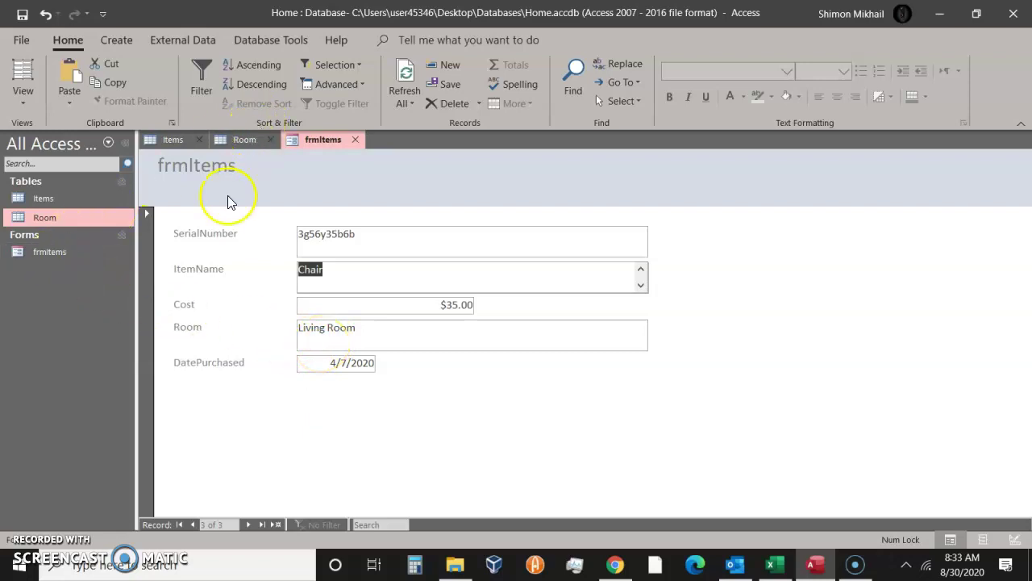
Close and reopen frmItems, and close the Items and Room tables along with the form
click(356, 138)
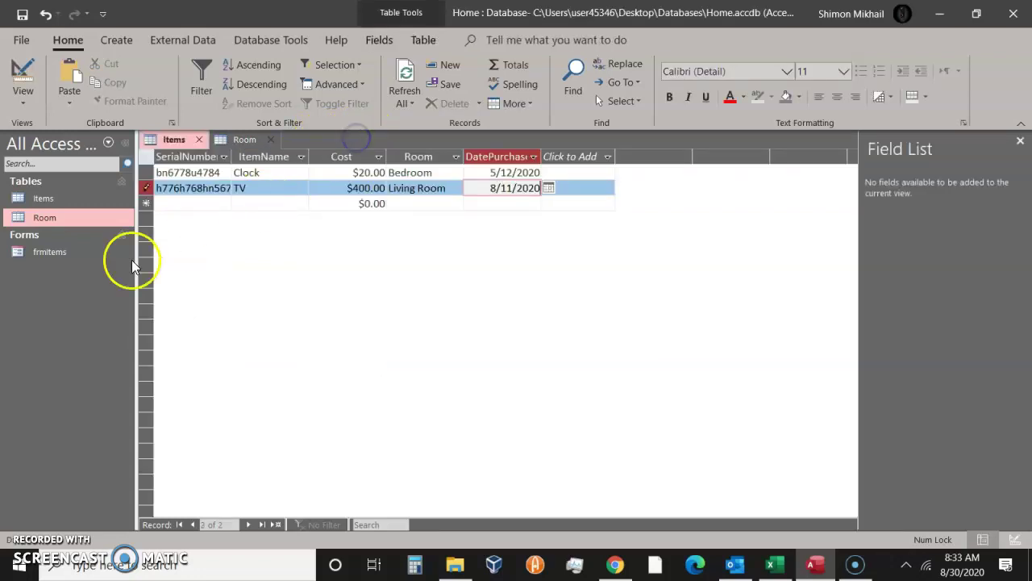
double_click(41, 256)
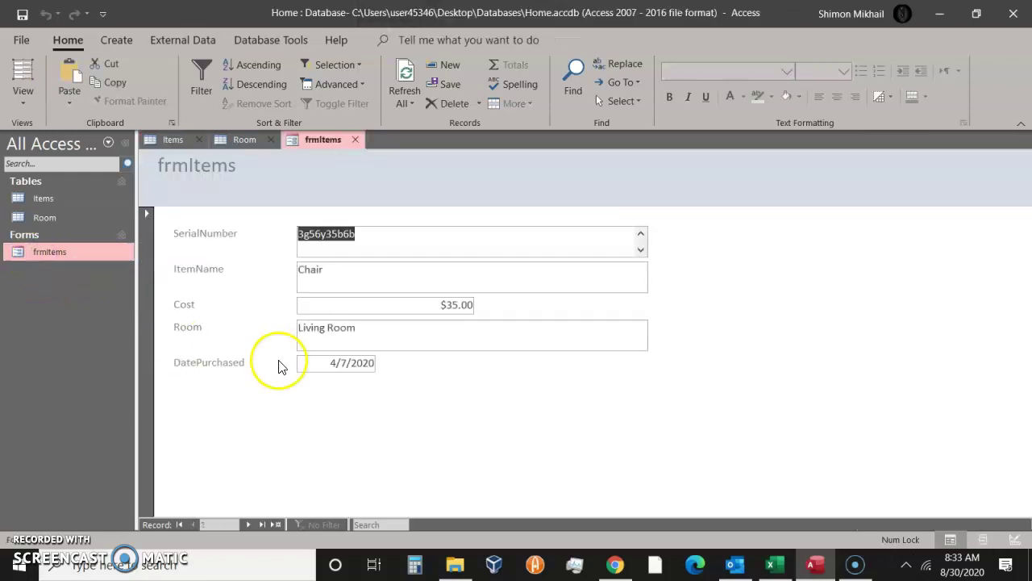
click(203, 140)
click(203, 140)
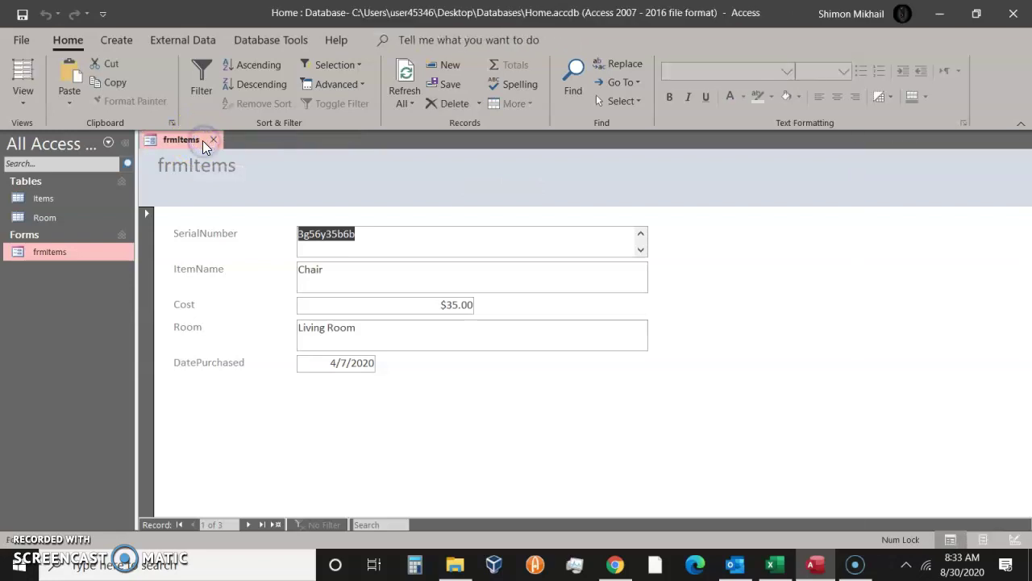
click(213, 140)
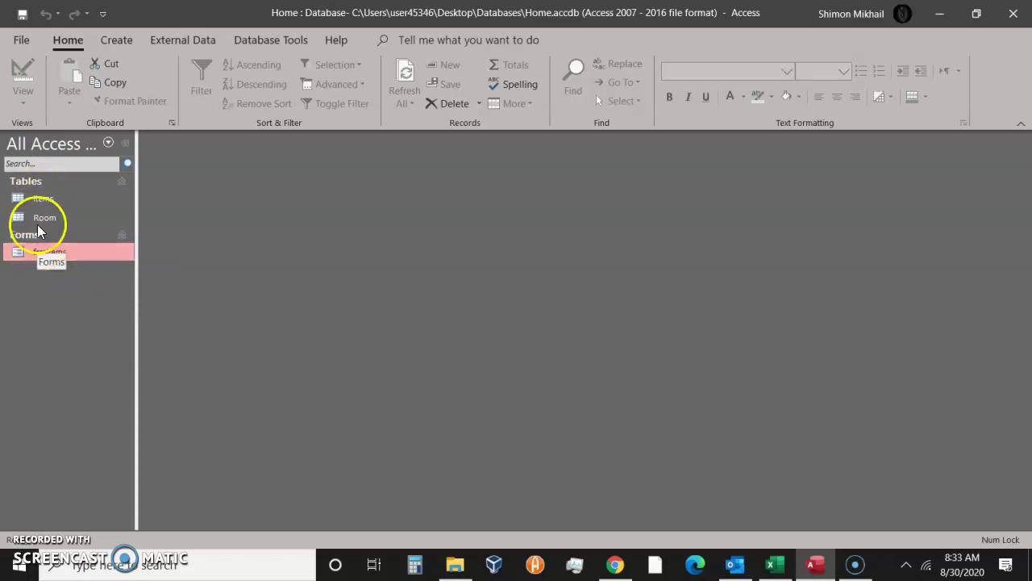
Open the frmItems form again and step forward through its records
click(50, 197)
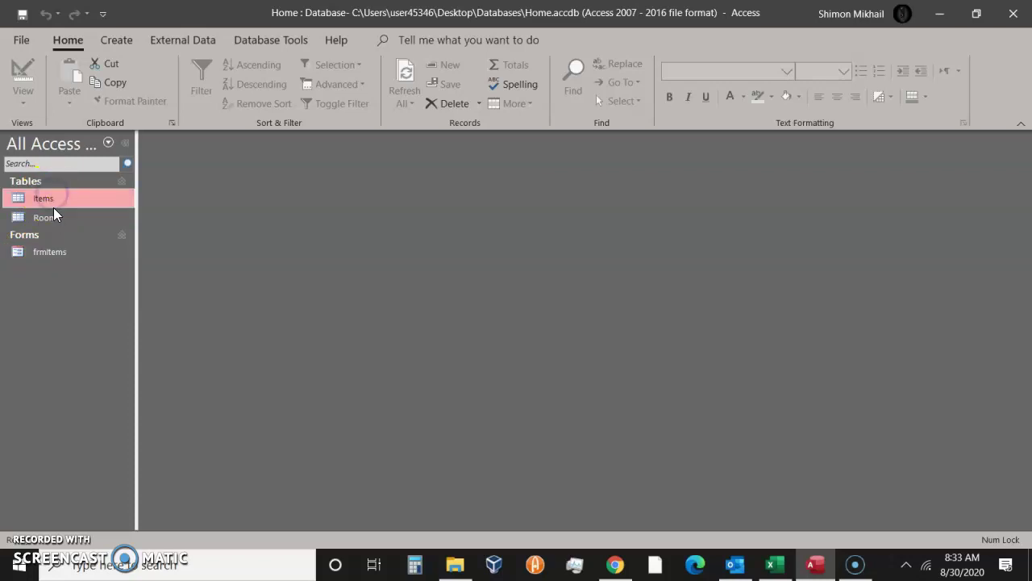
click(53, 251)
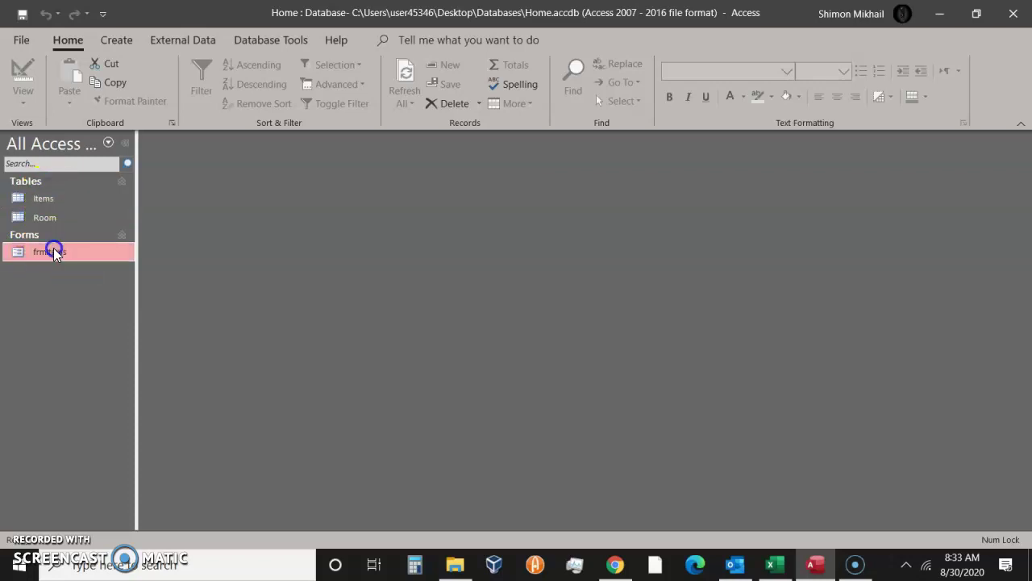
double_click(53, 251)
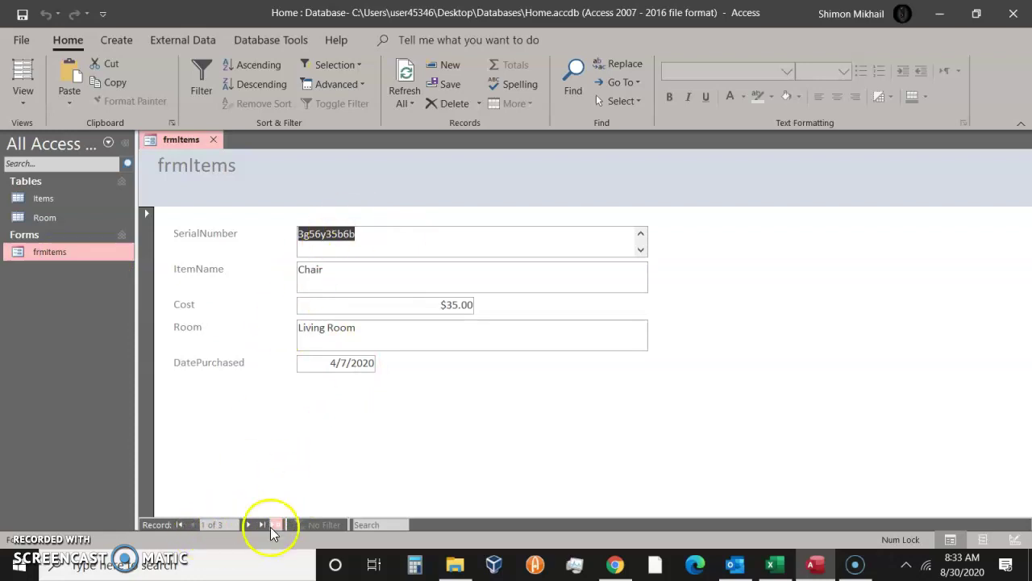
click(250, 524)
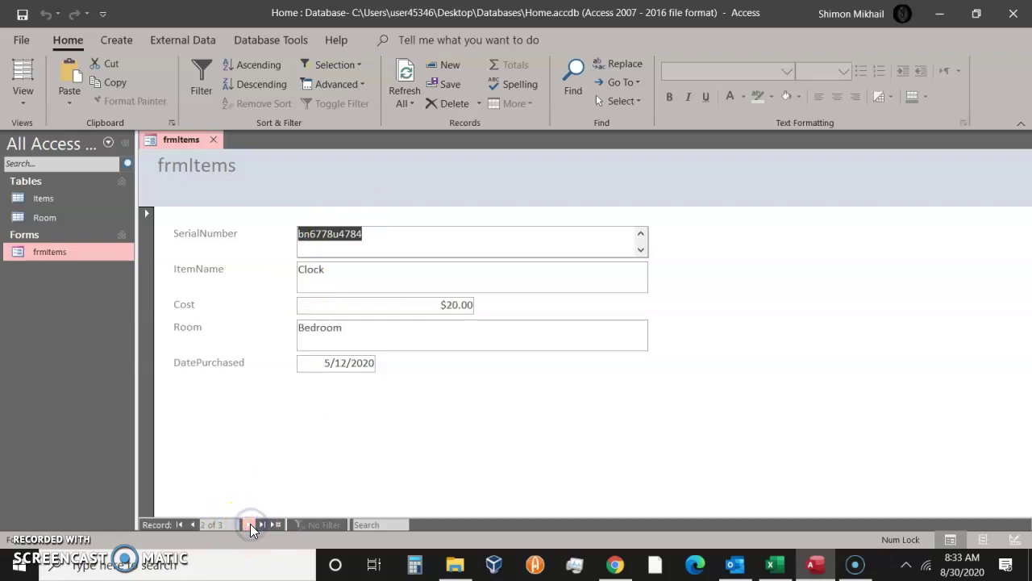
click(250, 525)
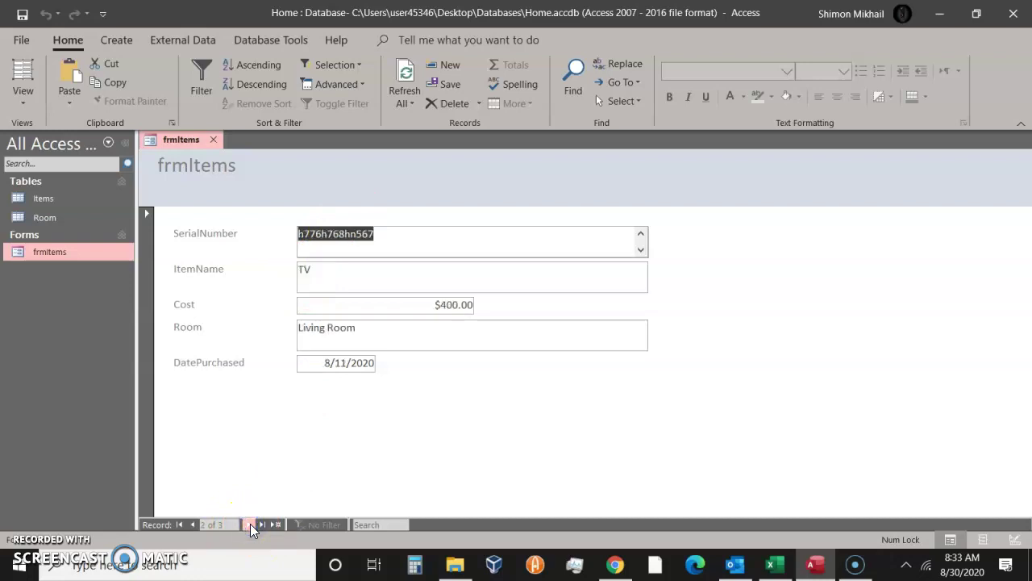
Start a new record in frmItems with the serial number hvg5 and the item name vbygbgdf
click(277, 525)
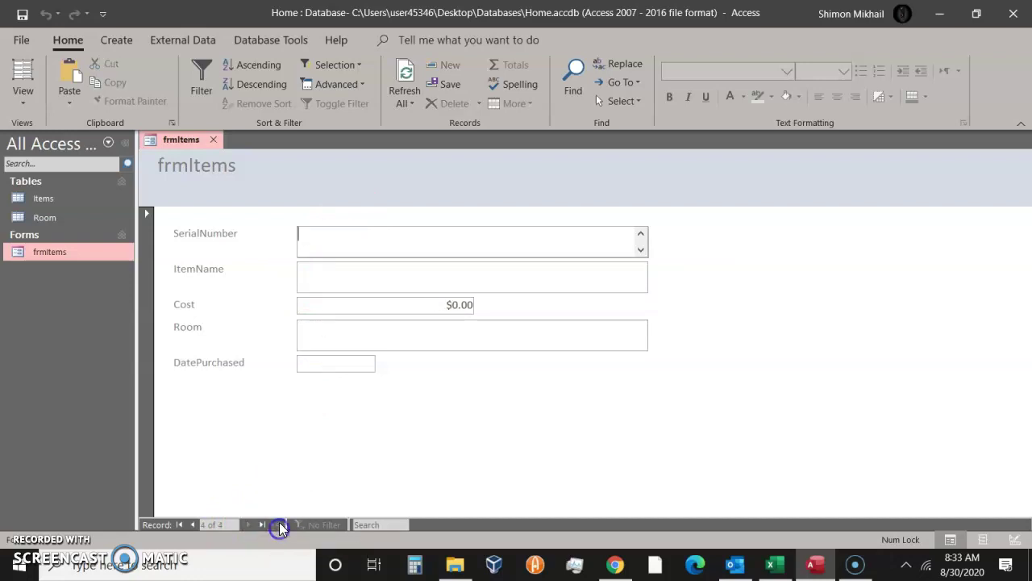
text(hvg5)
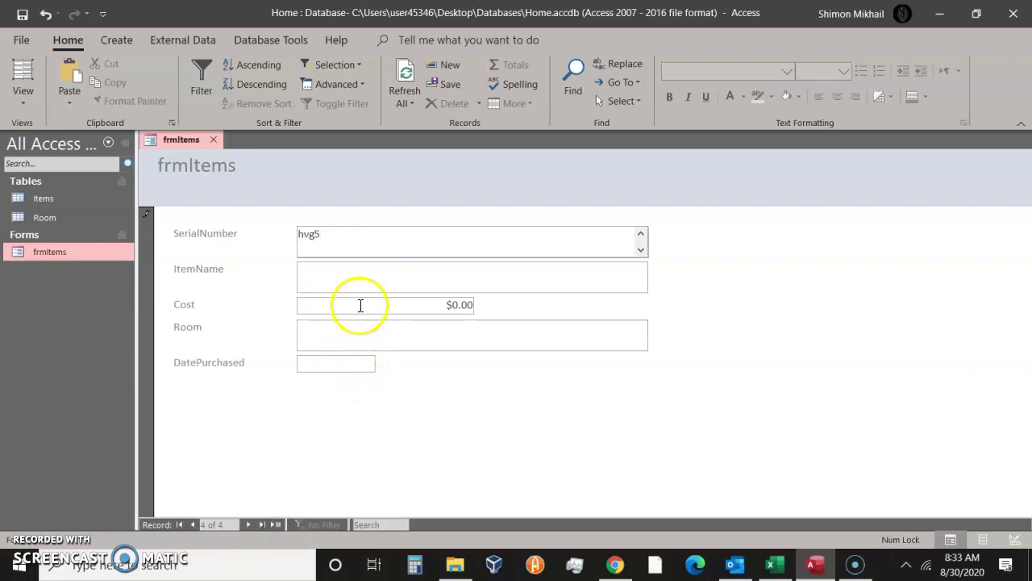
click(363, 281)
text(vbygbgdf)
Set the new record's cost to $30,000.00
click(392, 303)
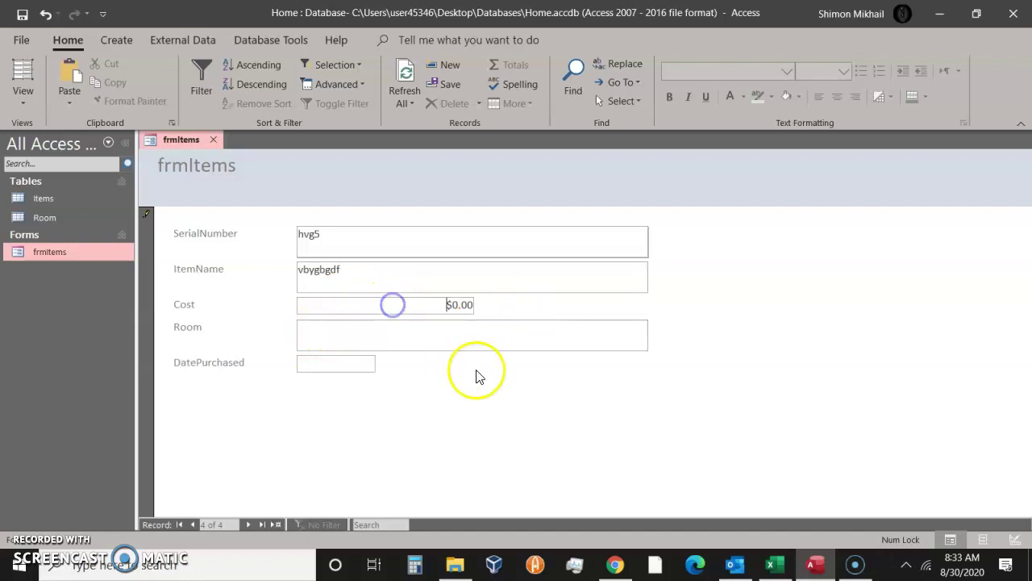
key(BackSpace)
key(BackSpace)
text(300)
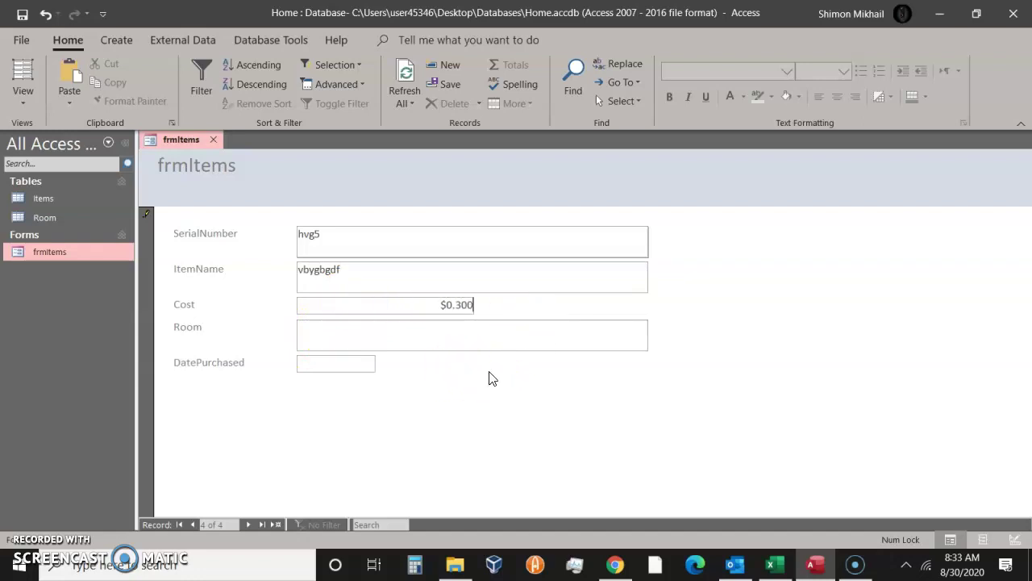
key(BackSpace)
key(BackSpace)
key(BackSpace)
text(000)
Enter Mystery Room as the room and 8/14/2020 as the purchase date, and save the record by moving to the previous one
click(460, 347)
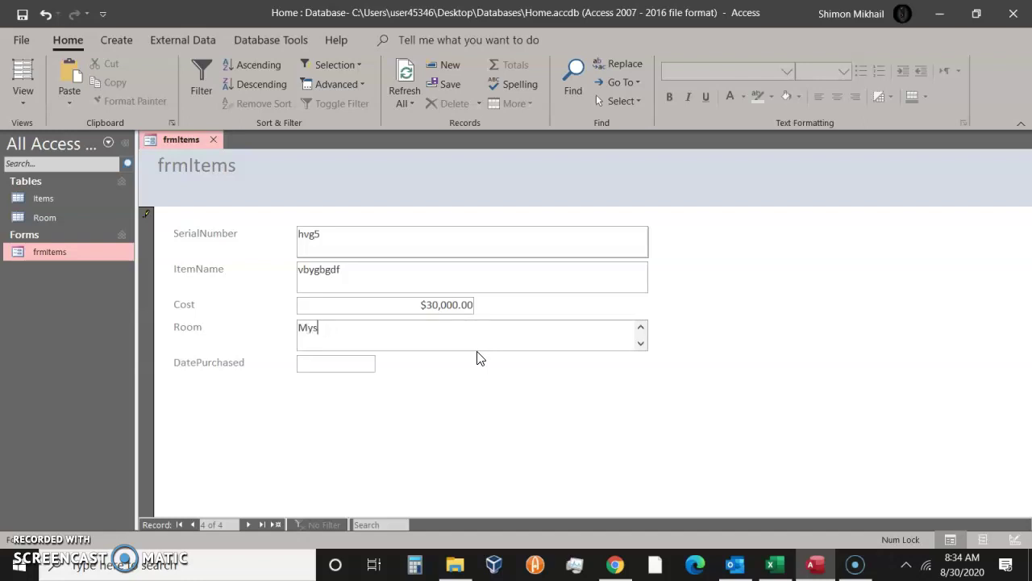
text(poo)
click(357, 363)
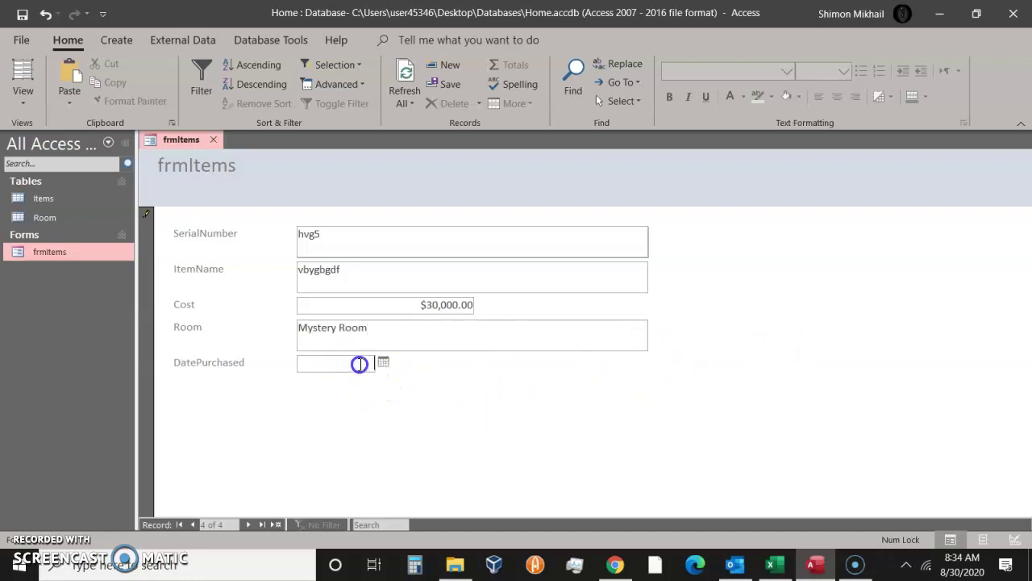
click(385, 364)
click(347, 438)
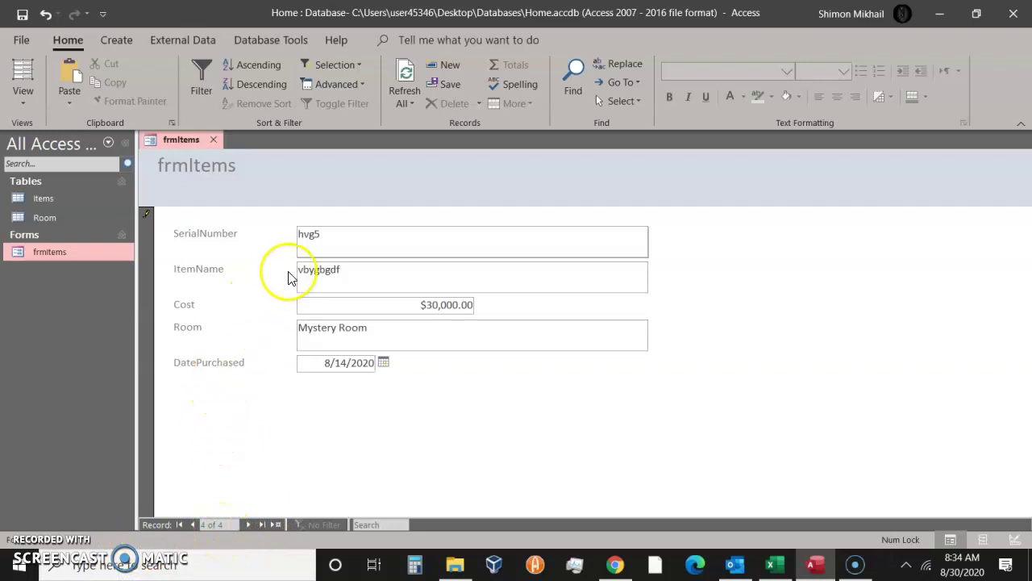
click(192, 525)
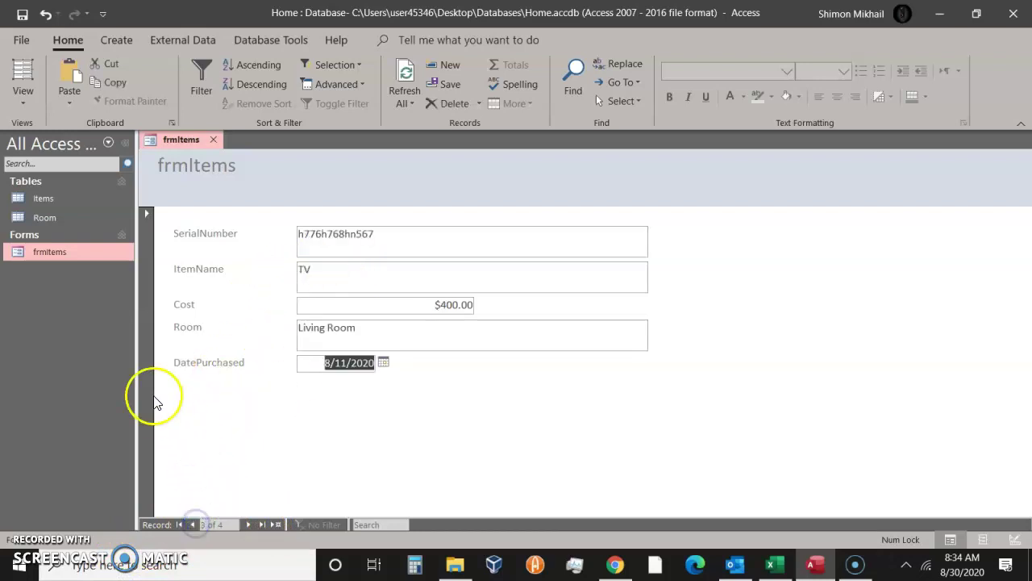
Close frmItems and open the Items table to check the newly added record
click(213, 141)
click(58, 199)
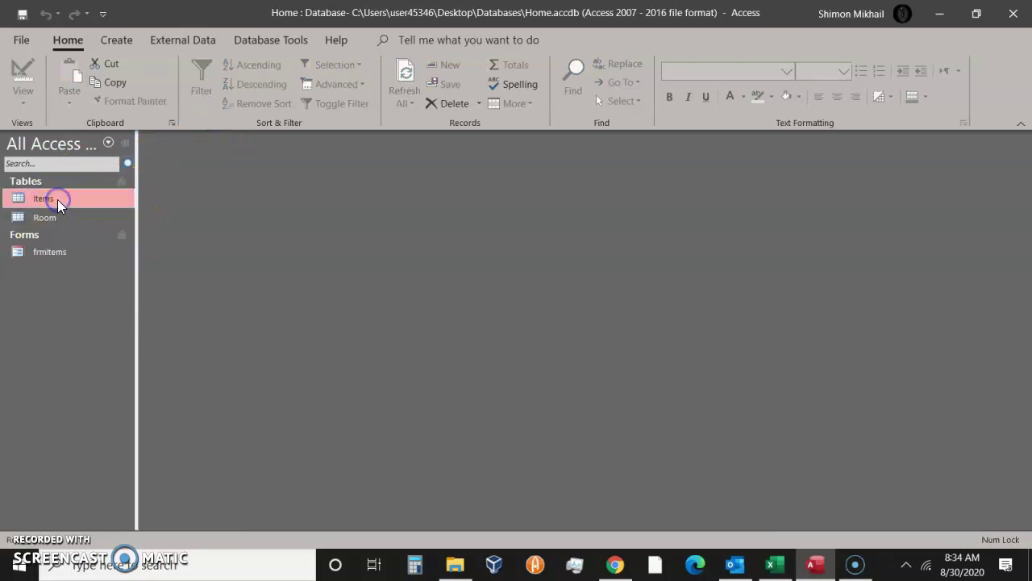
double_click(58, 200)
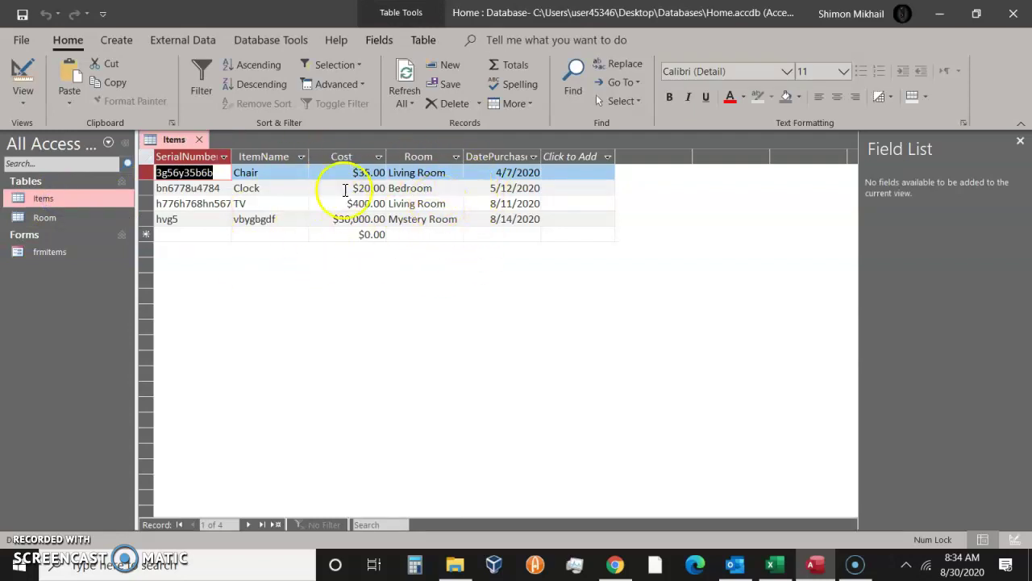
Switch to the TIC-FP page in Chrome and examine the Part 3 instructions on creating a form and adding, deleting and updating records
click(615, 565)
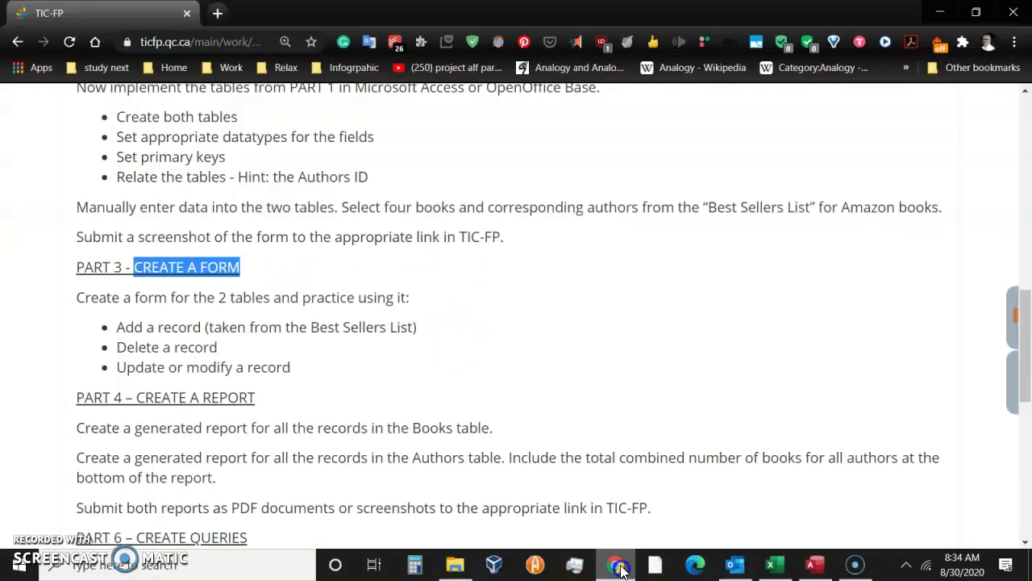
click(342, 295)
drag(122, 297, 434, 297)
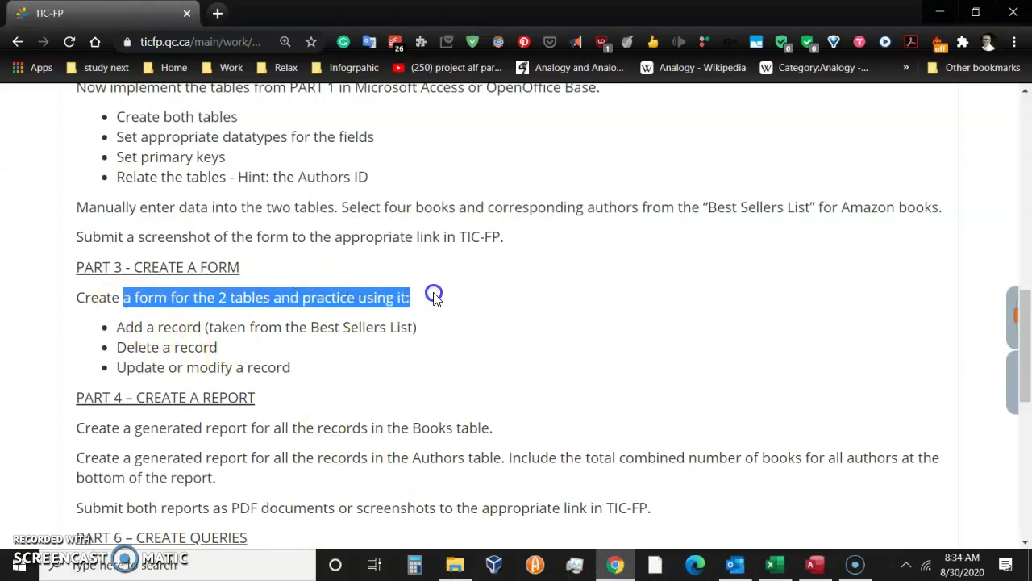
mouse_move(144, 326)
mouse_down()
mouse_move(161, 328)
mouse_move(150, 328)
mouse_up()
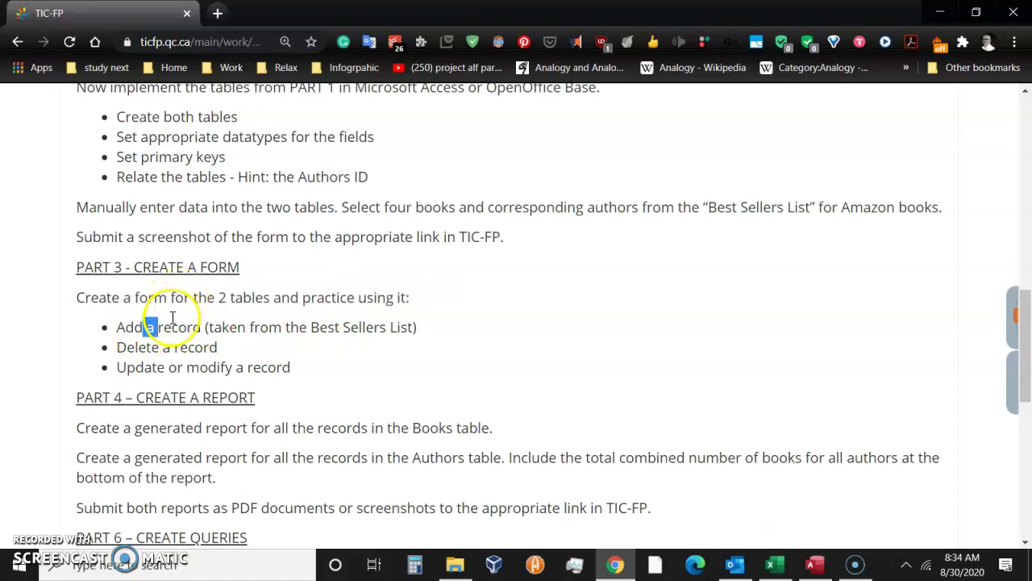
click(813, 567)
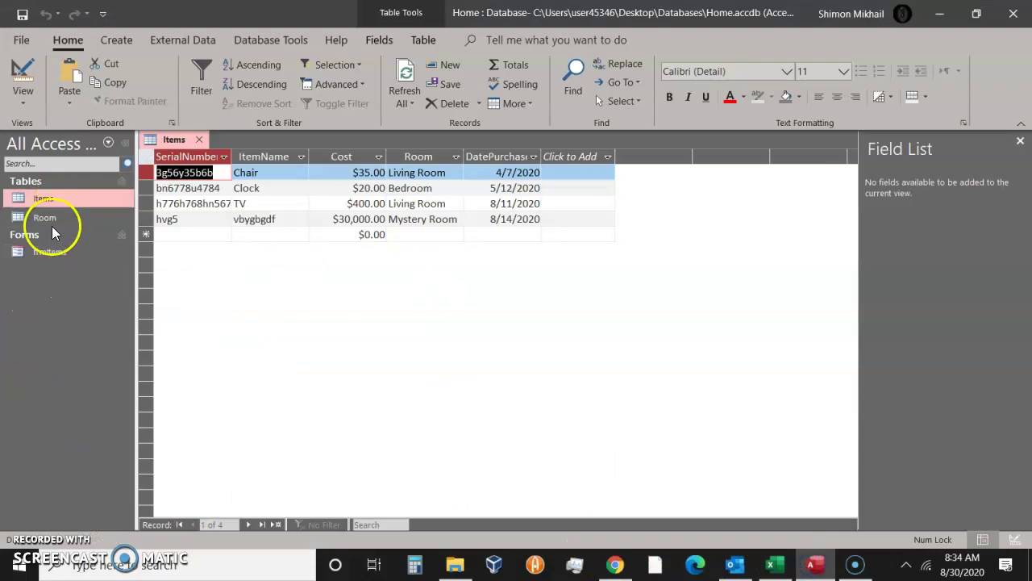
click(43, 255)
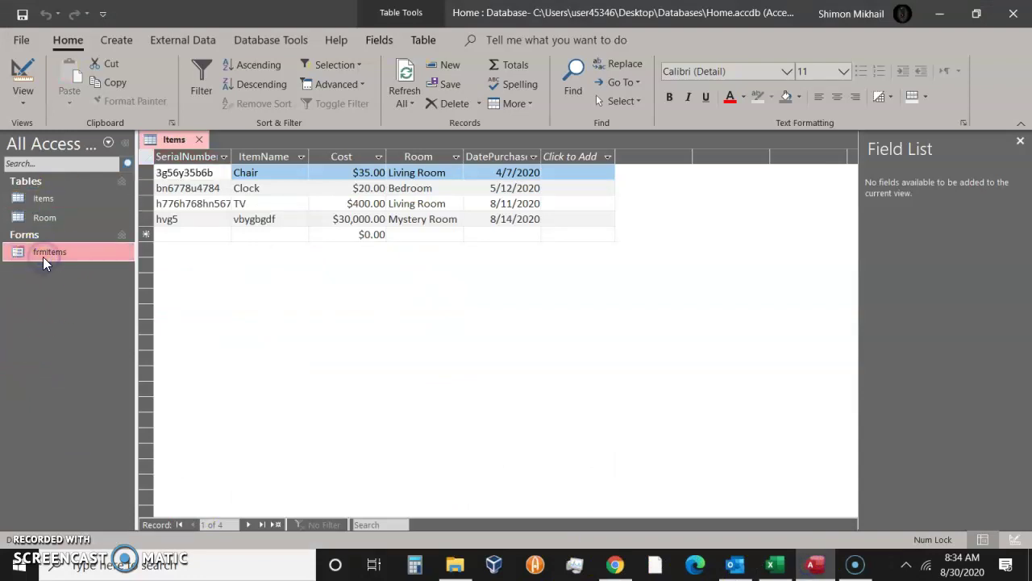
click(939, 12)
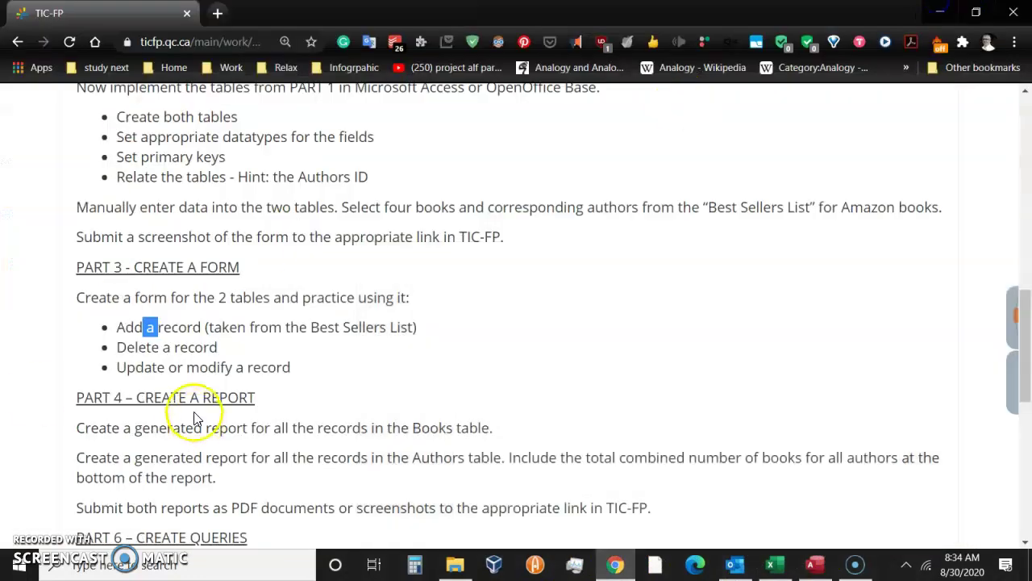
drag(134, 326, 437, 331)
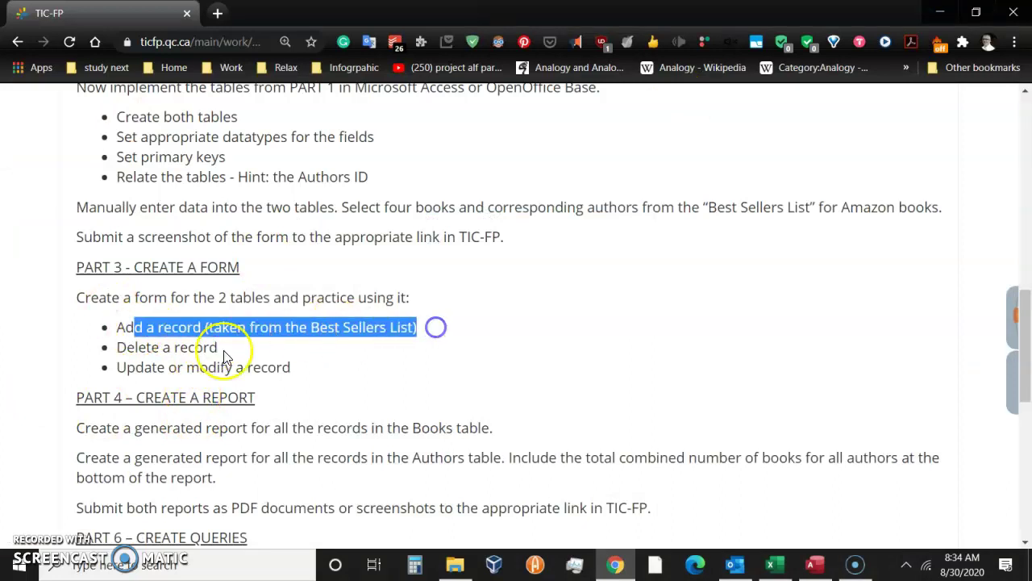
drag(127, 347, 242, 353)
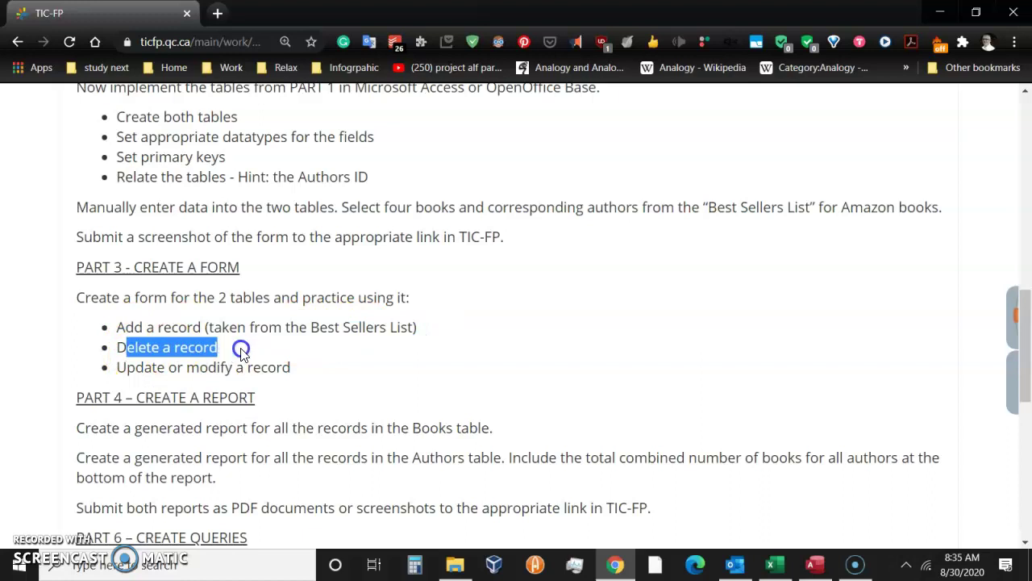
drag(127, 368, 300, 369)
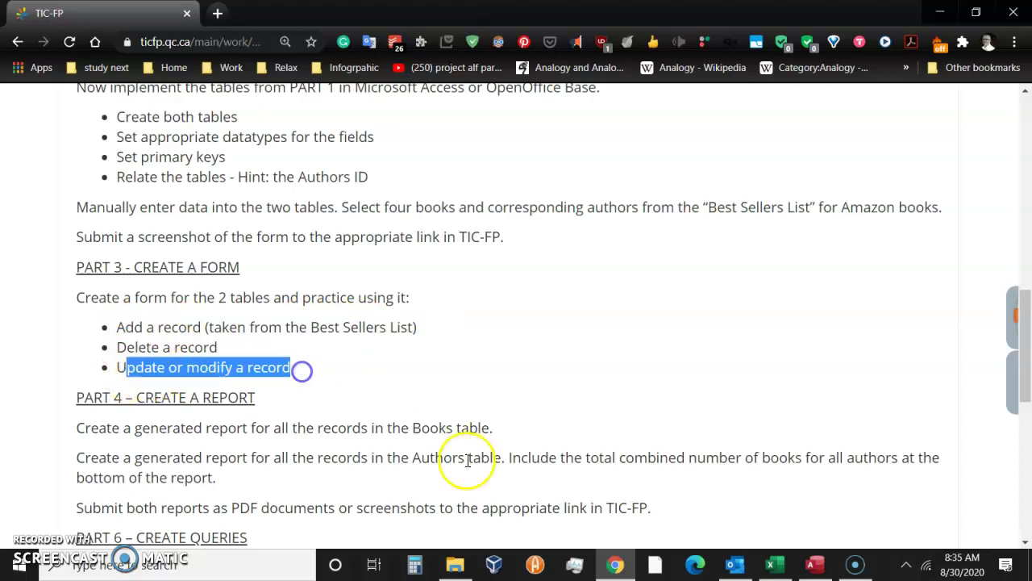
Return to Access and step through the Items table to its last record
click(815, 564)
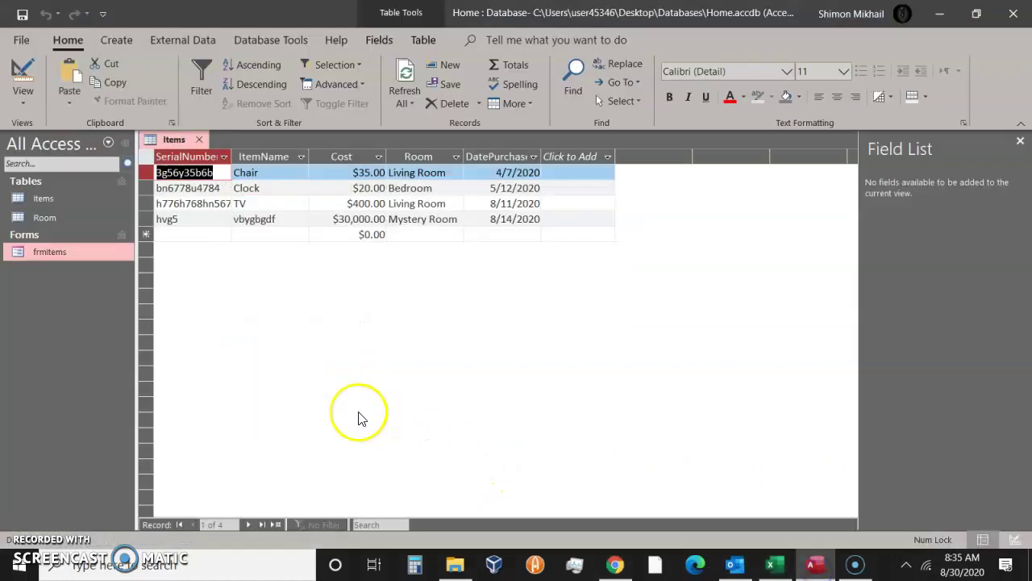
click(250, 525)
click(253, 524)
click(252, 524)
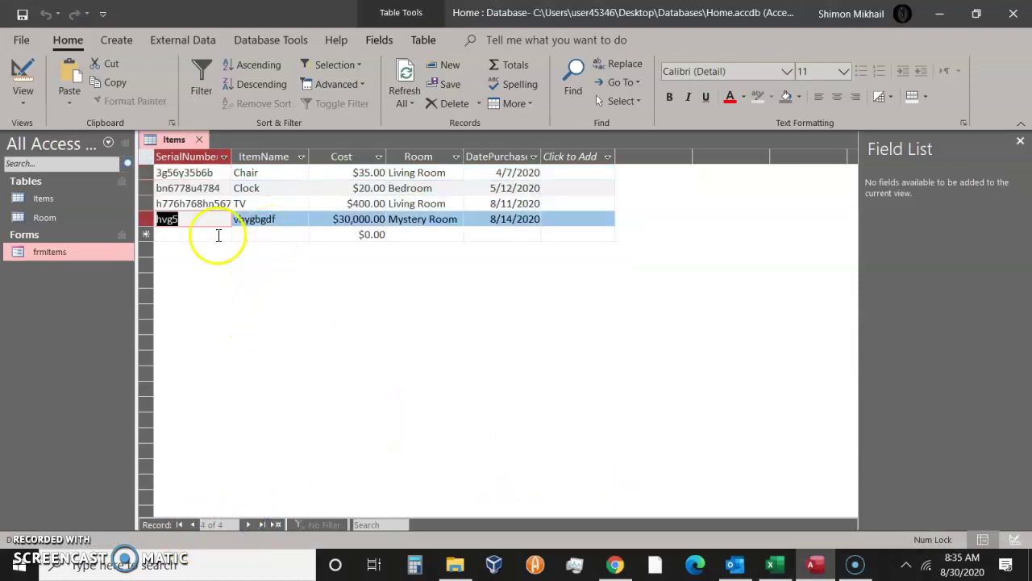
Open frmItems, go to the last existing record and change its item name to Meaningful Name
double_click(63, 251)
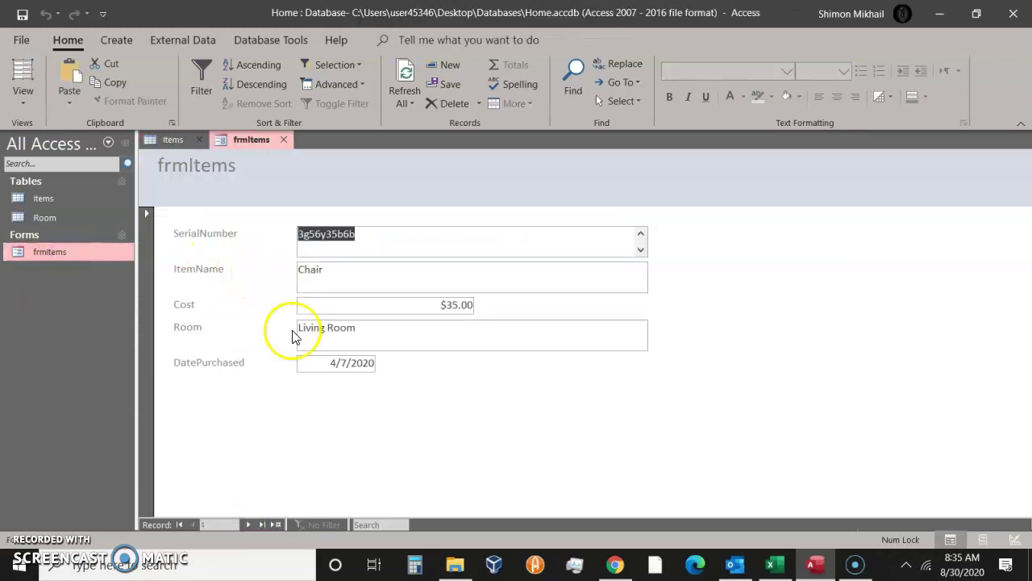
click(276, 526)
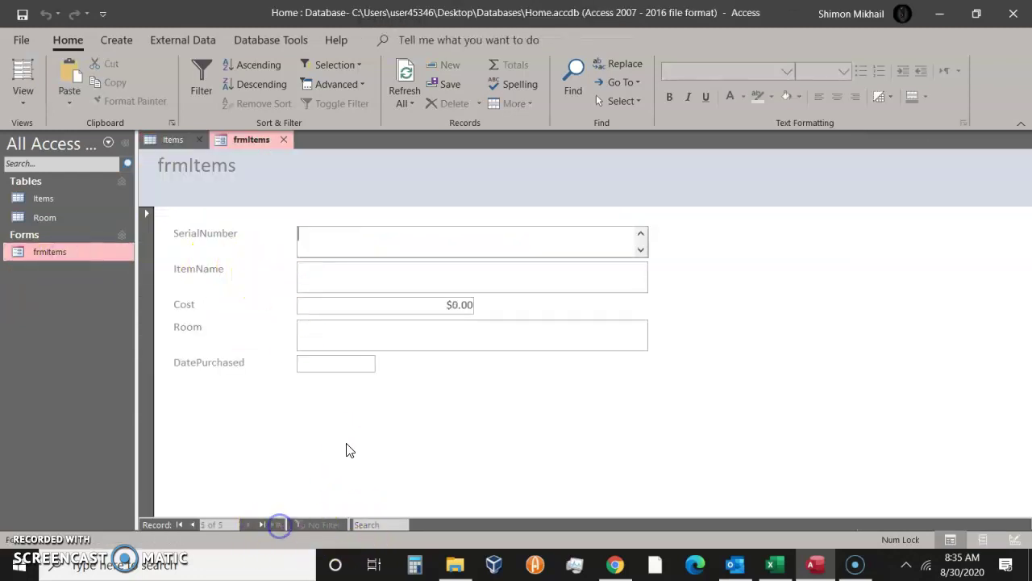
click(193, 525)
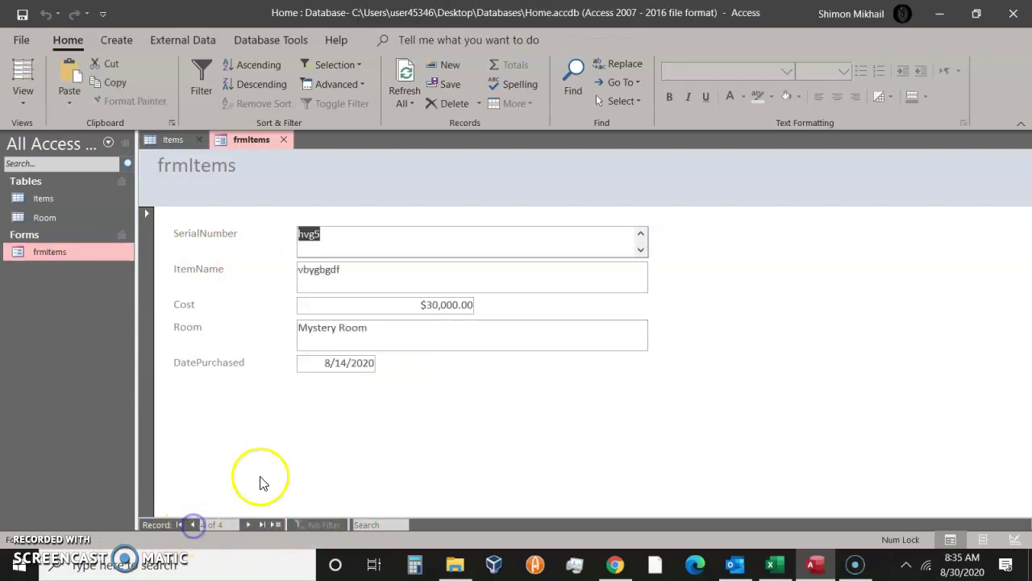
click(293, 268)
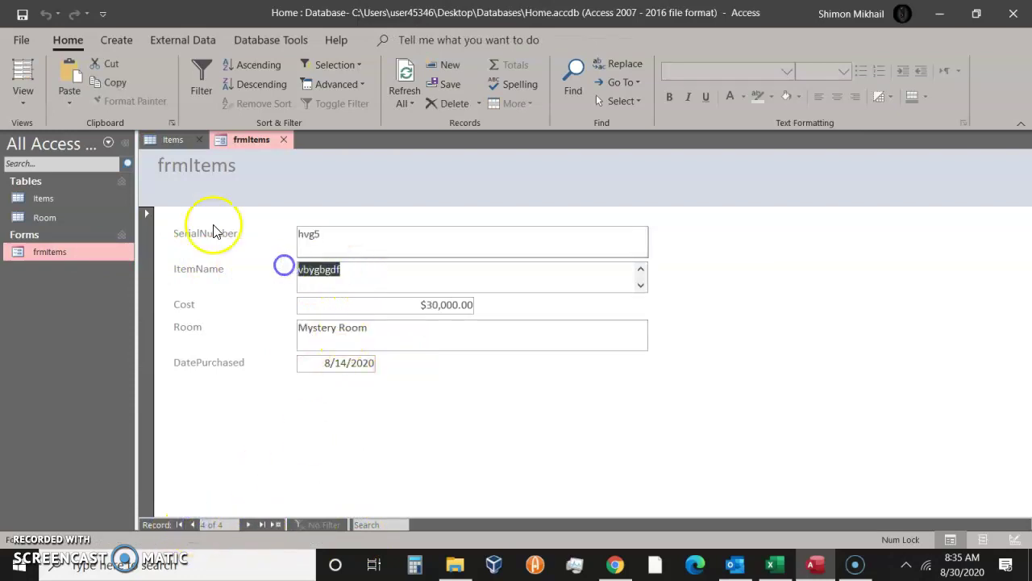
text(M)
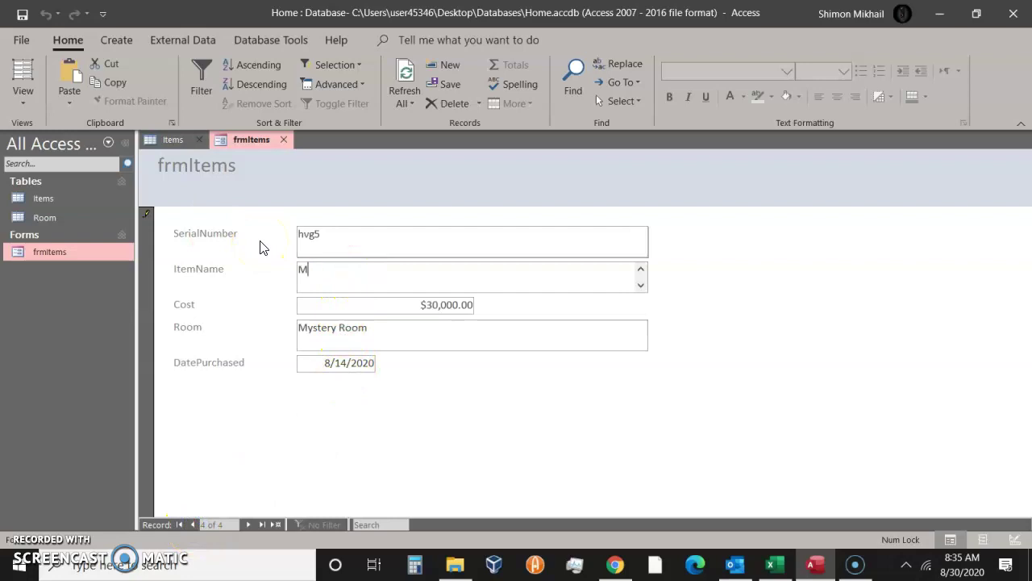
text(eaningful Name)
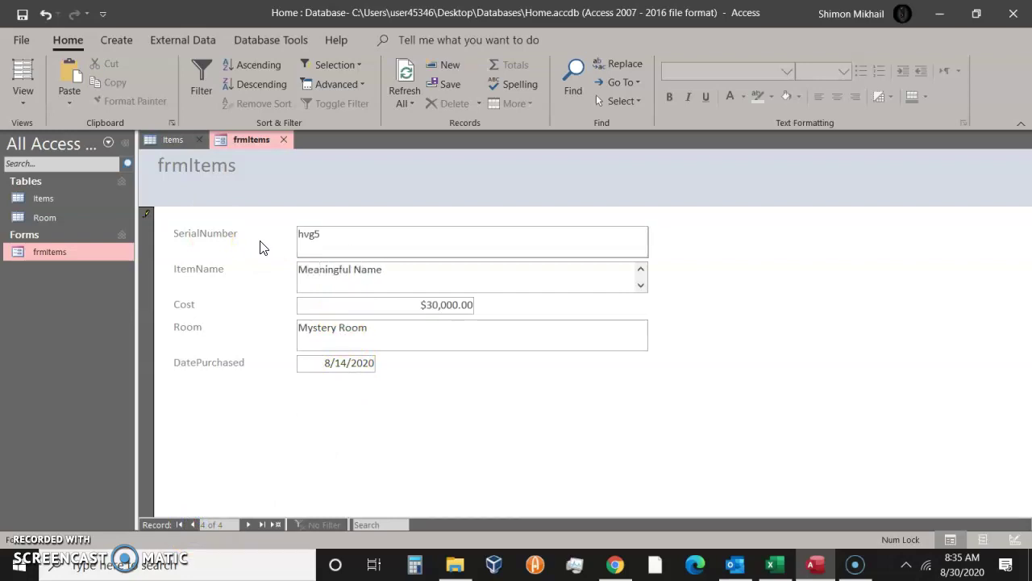